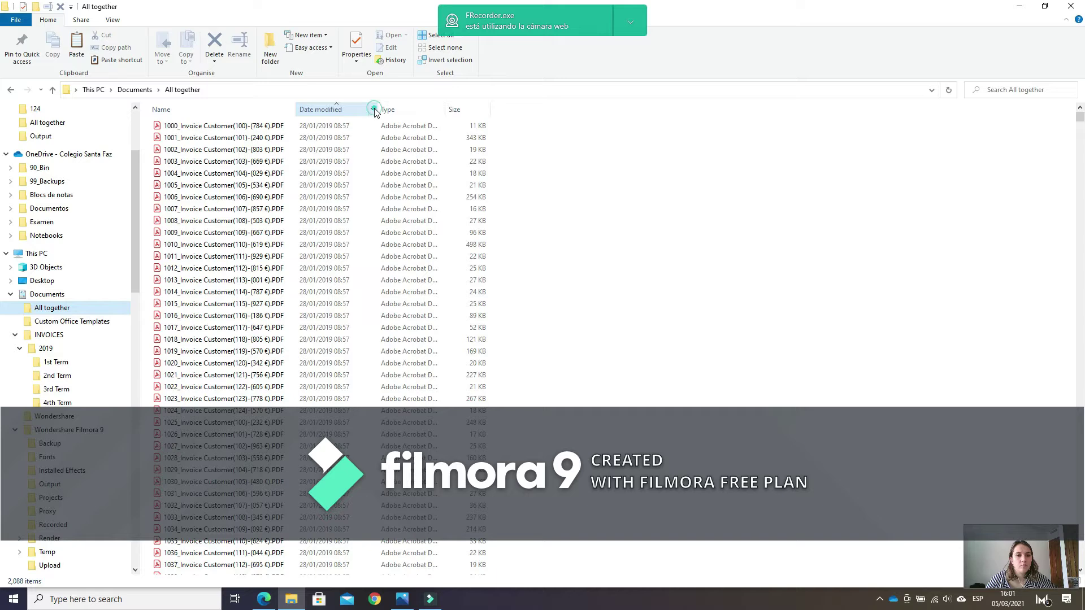
# Filter the All together folder by date modified to the range October through December 2019.
pyautogui.click(445, 144)
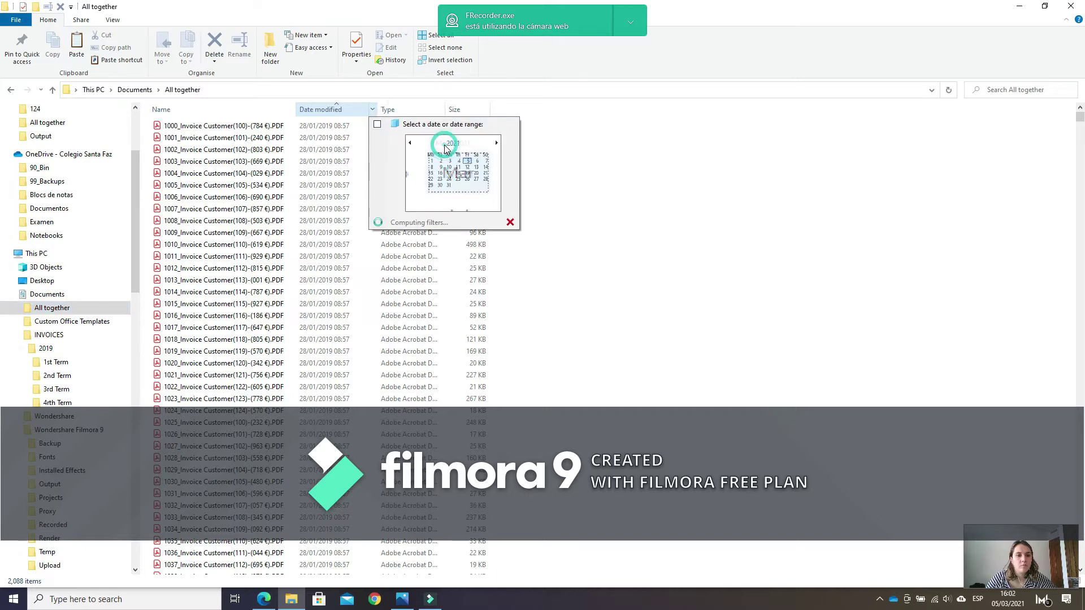
pyautogui.click(409, 143)
pyautogui.click(409, 143)
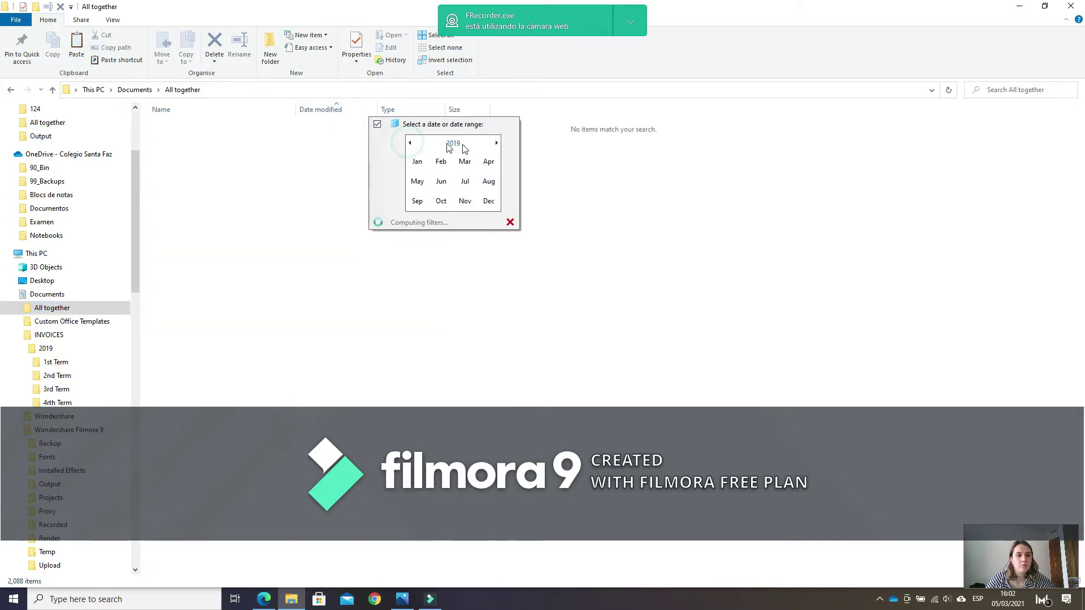
pyautogui.click(450, 205)
pyautogui.moveTo(452, 204); pyautogui.dragTo(492, 204)
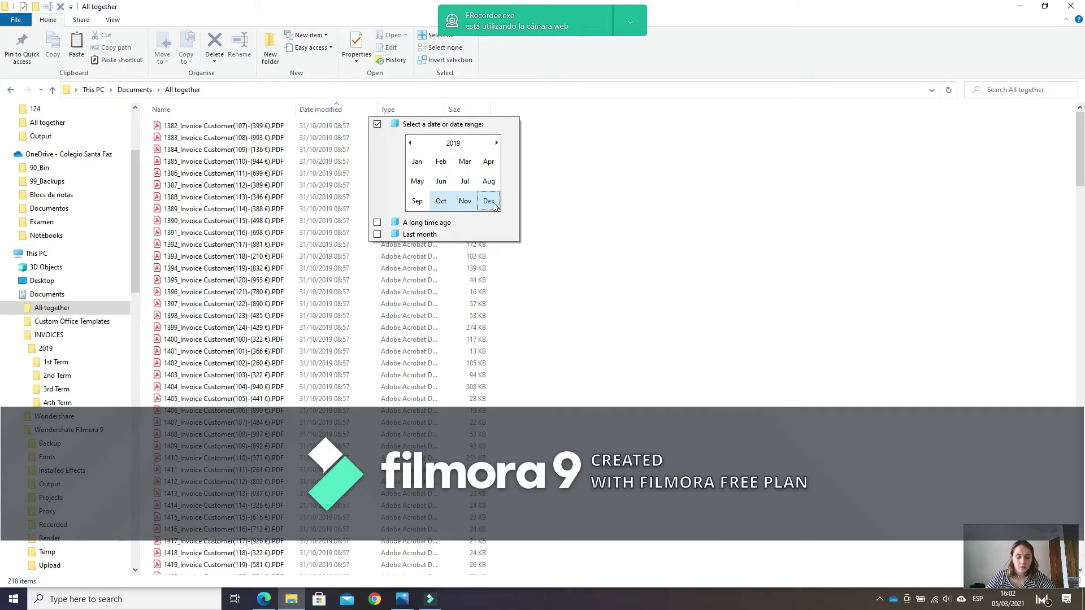
pyautogui.click(493, 206)
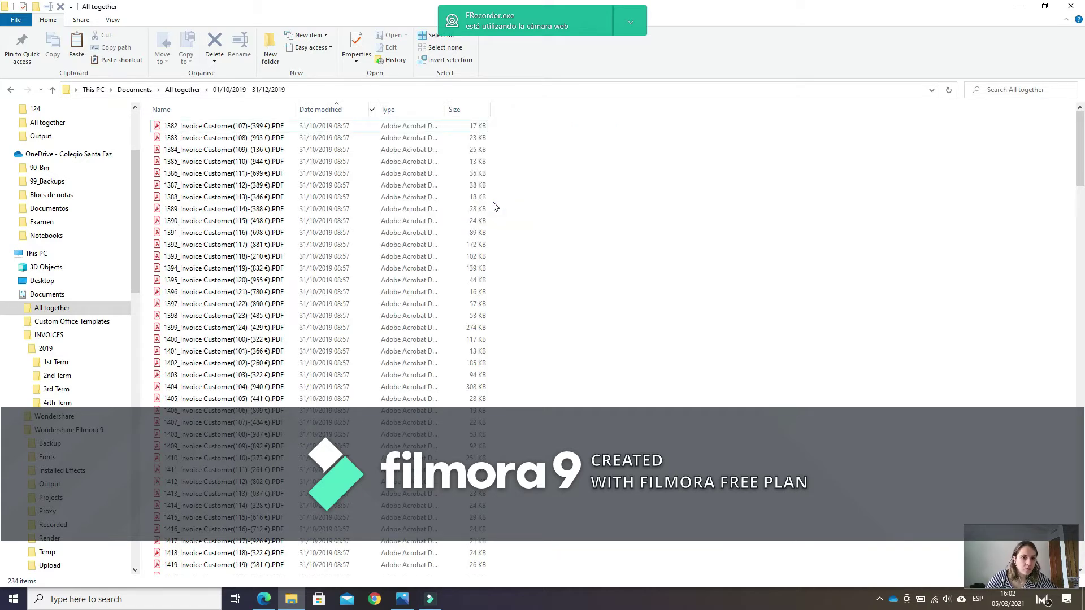
# Select all the filtered invoices and paste them into the 4rth Term folder under INVOICES\2019.
pyautogui.click(212, 126)
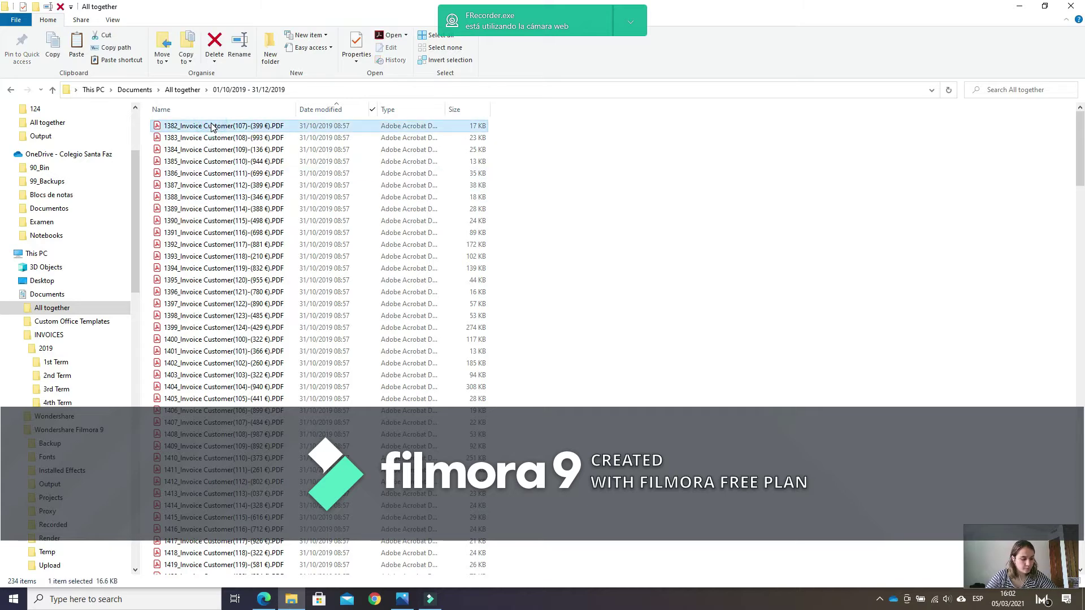
pyautogui.hotkey('ctrl', 'a')
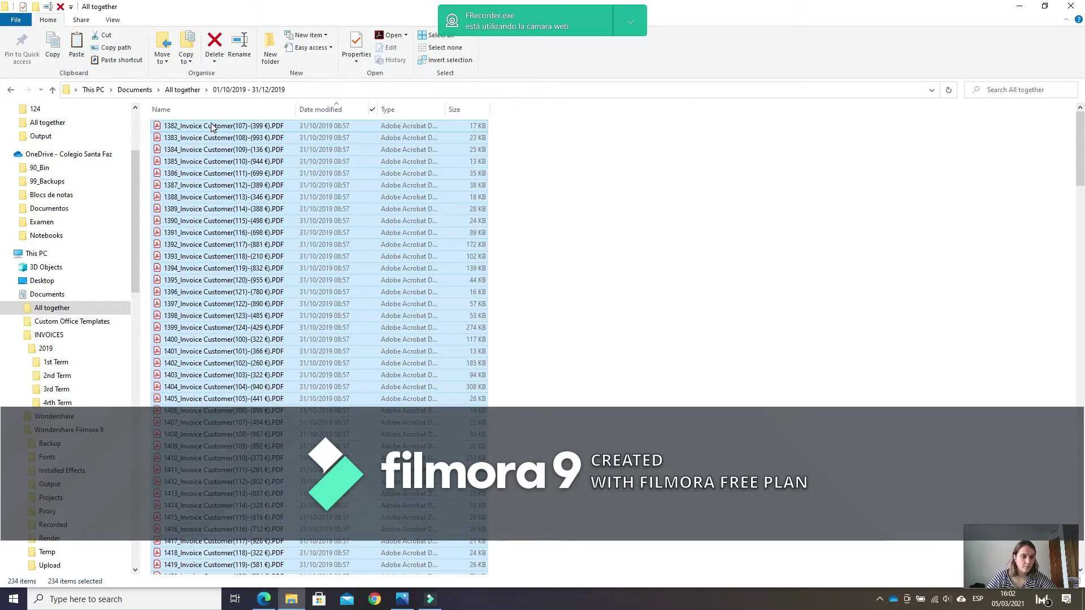
pyautogui.click(49, 403)
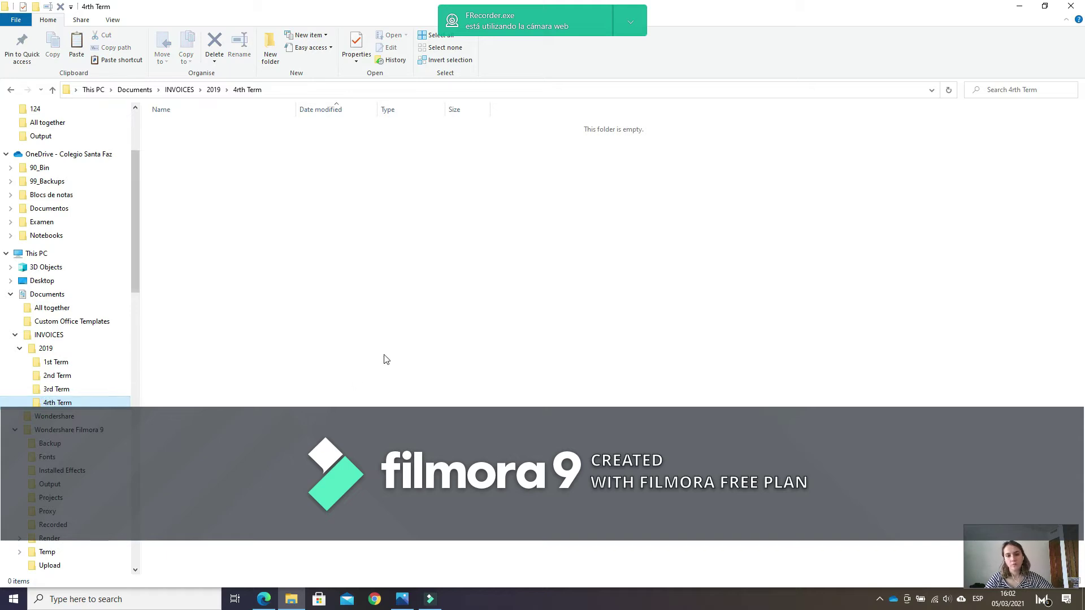
pyautogui.hotkey('ctrl', 'v')
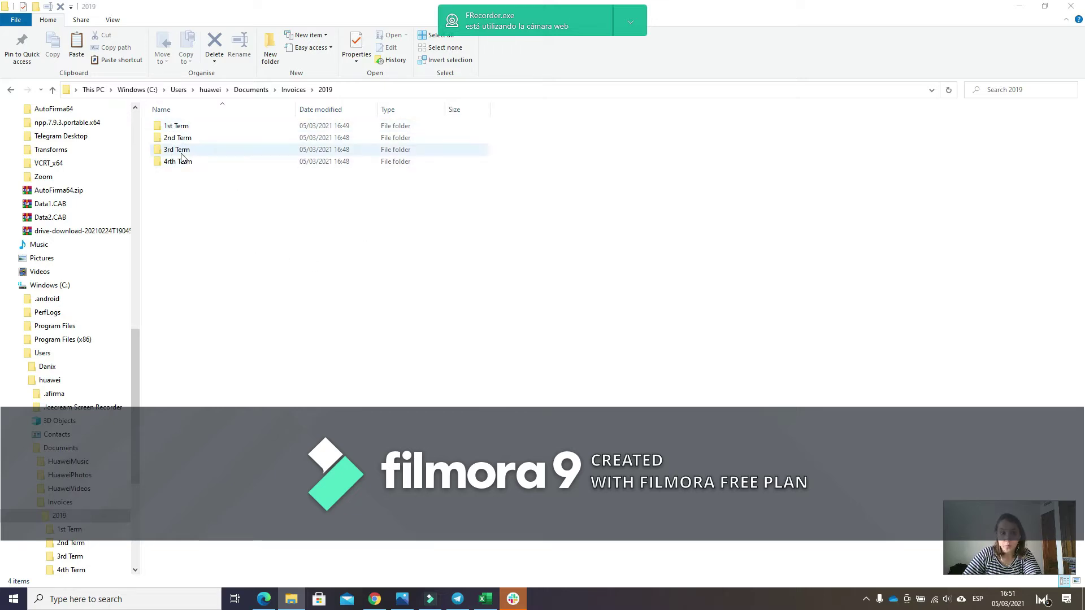
# Review the Block3 Exercise 2 instructions image in Photos and switch to the Excel workbook.
pyautogui.click(403, 599)
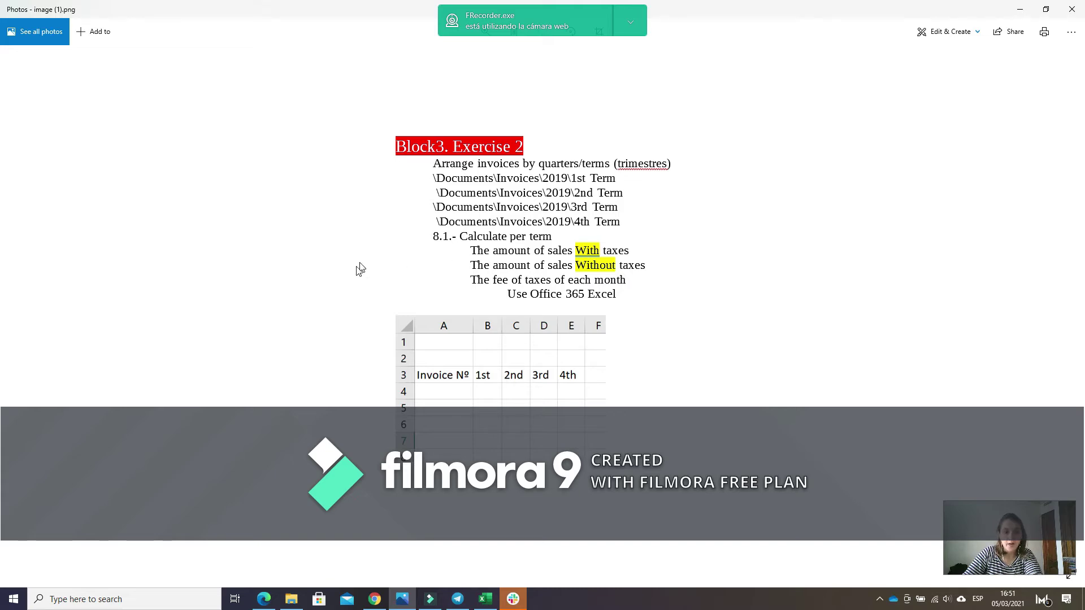
pyautogui.click(486, 607)
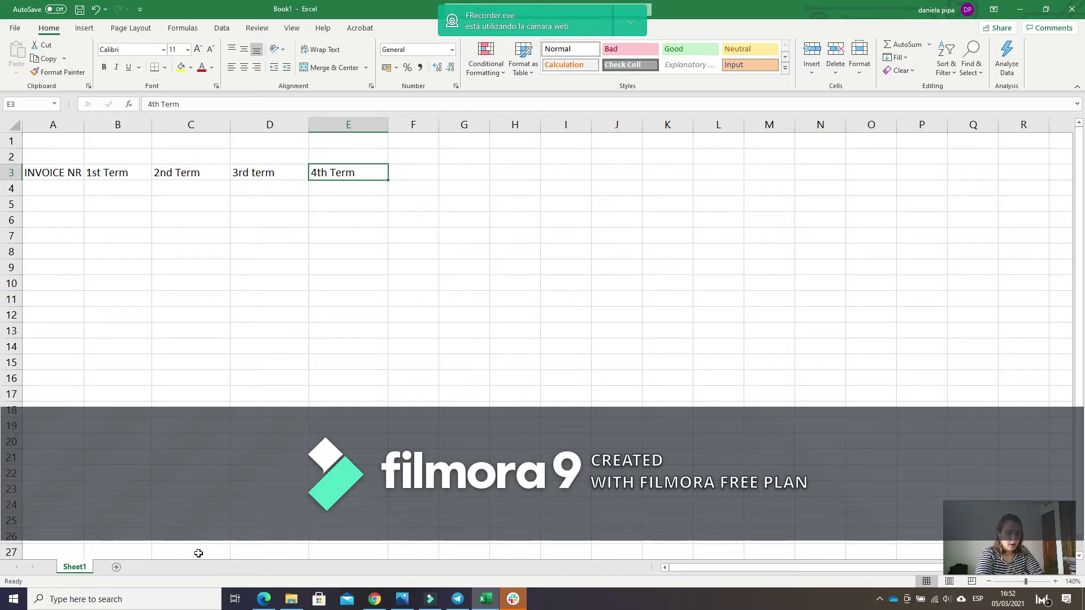
# Open a Command Prompt window and list the contents of the home directory with dir.
pyautogui.press('super+r')
pyautogui.click(108, 563)
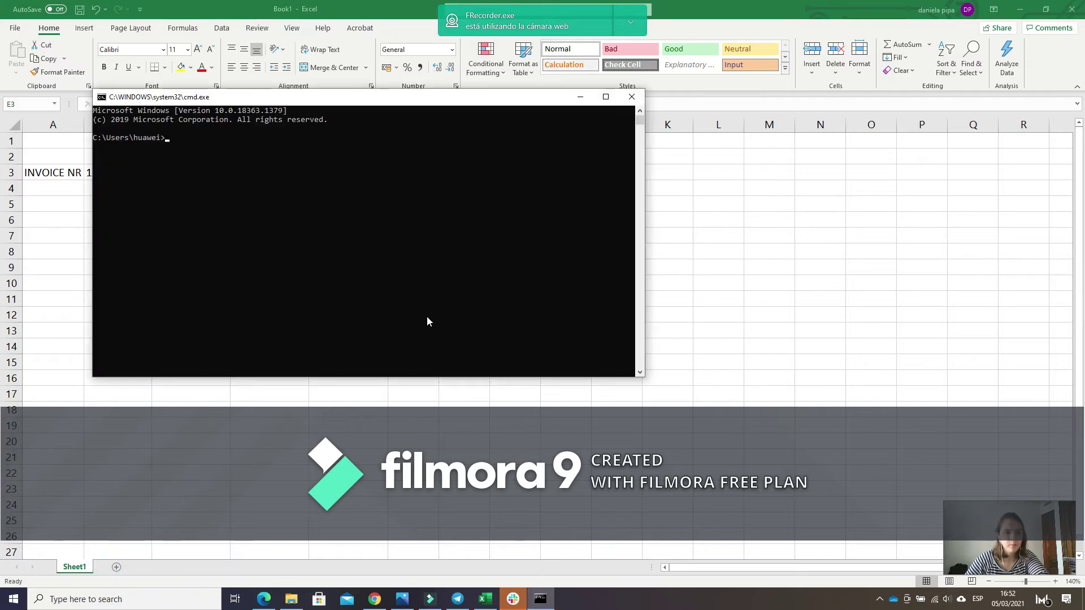
pyautogui.write('dir')
pyautogui.press('Return')
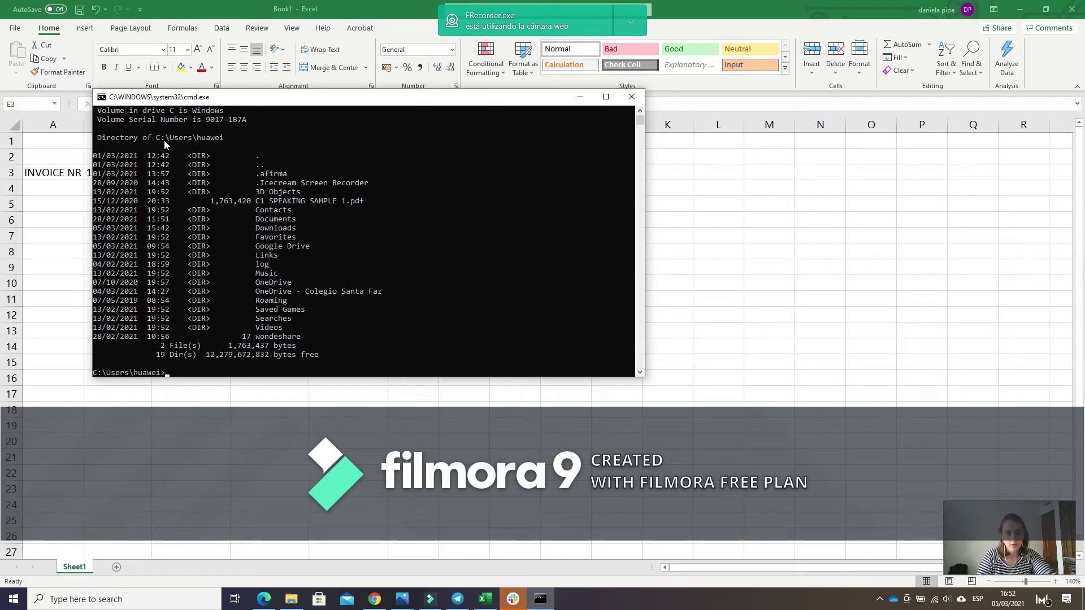
# Try to change into a directory named documentos.
pyautogui.write('cd documen')
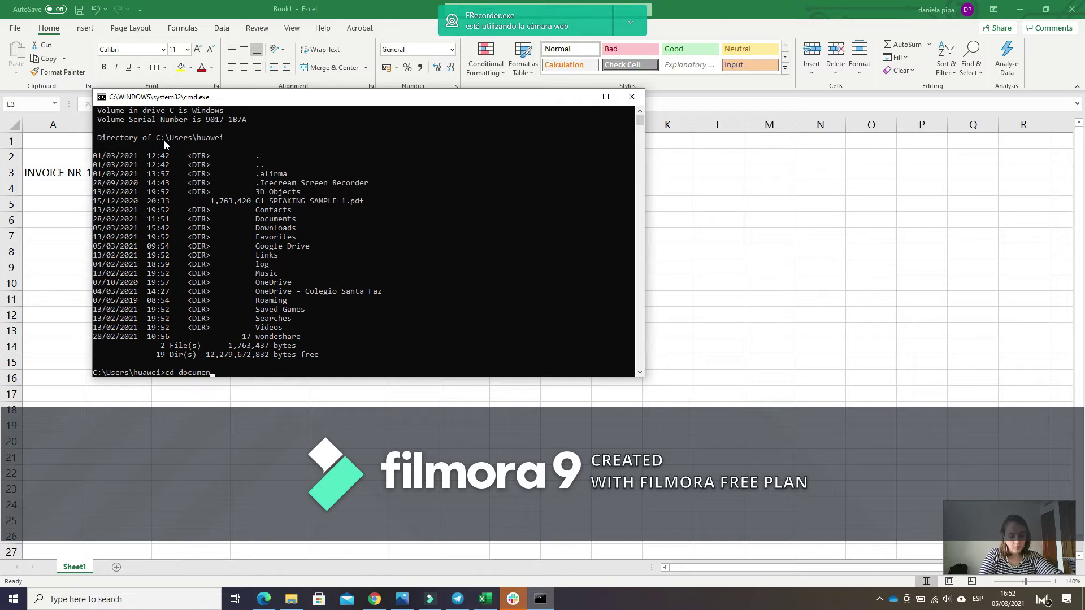
pyautogui.write('tos')
pyautogui.press('Return')
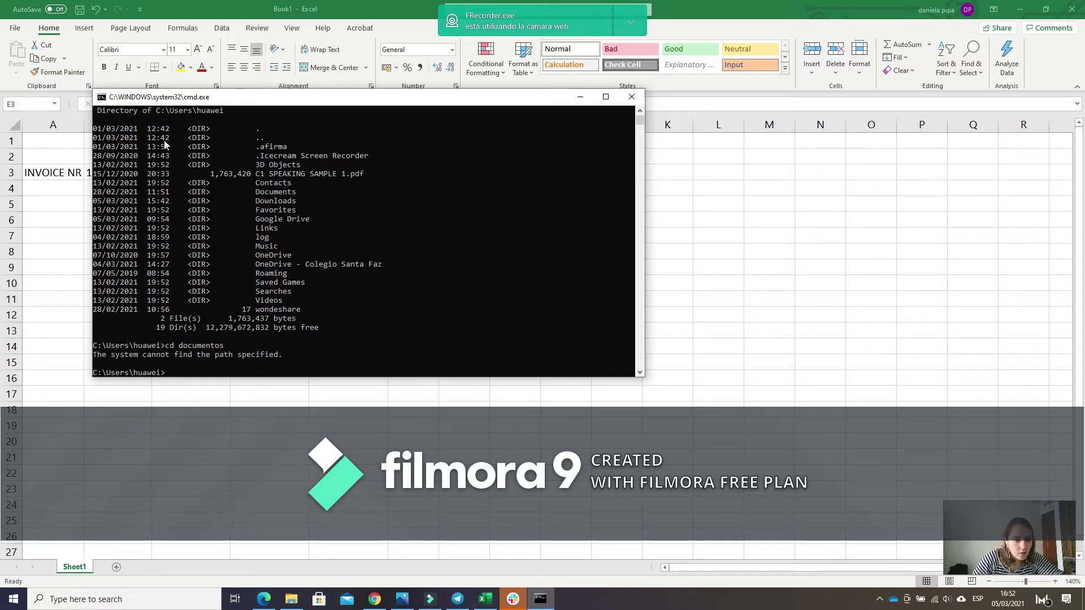
# Change into the documents directory with cd and list its contents with dir.
pyautogui.write('cd')
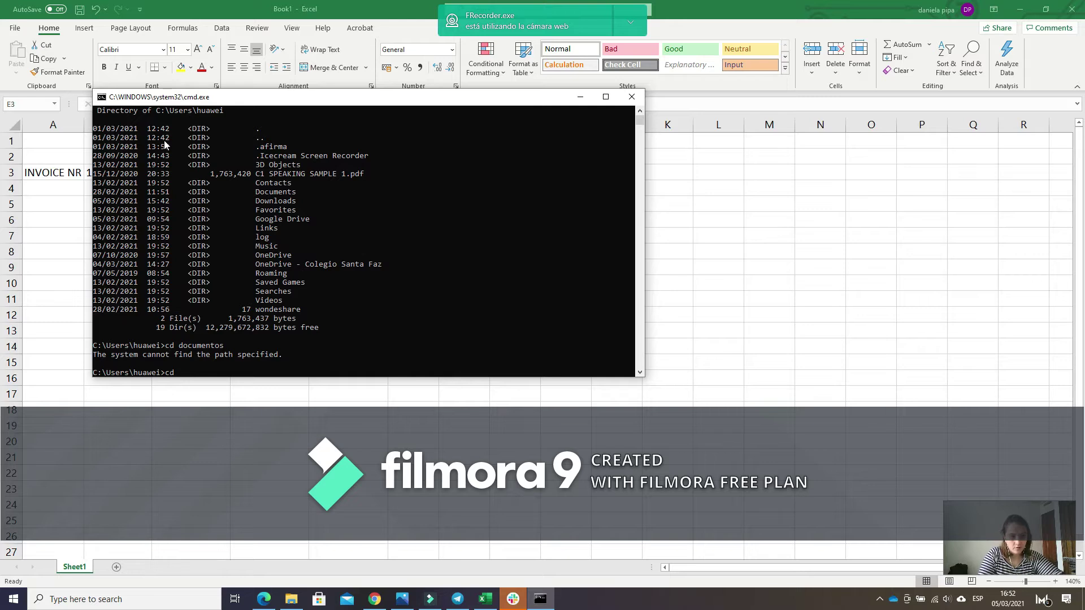
pyautogui.write(' docume')
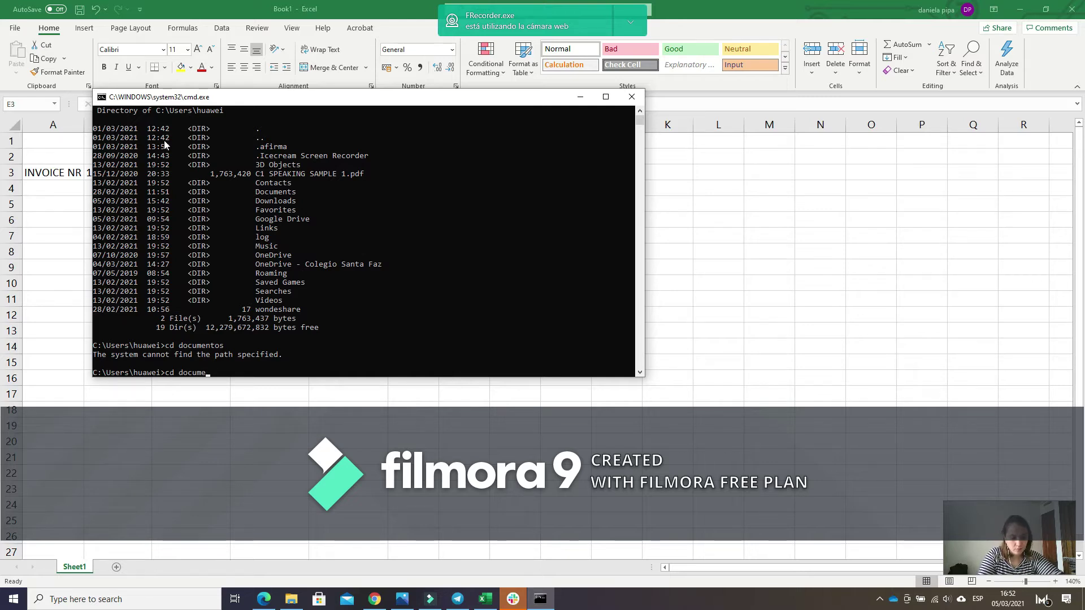
pyautogui.write('nts')
pyautogui.press('Return')
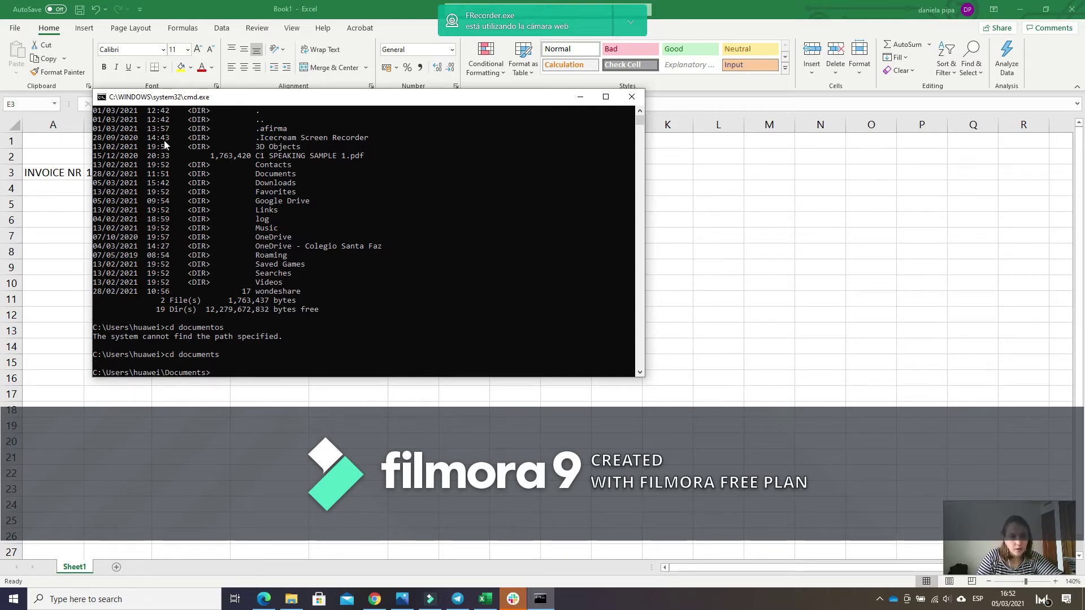
pyautogui.press('Return')
pyautogui.write('dir')
pyautogui.press('Return')
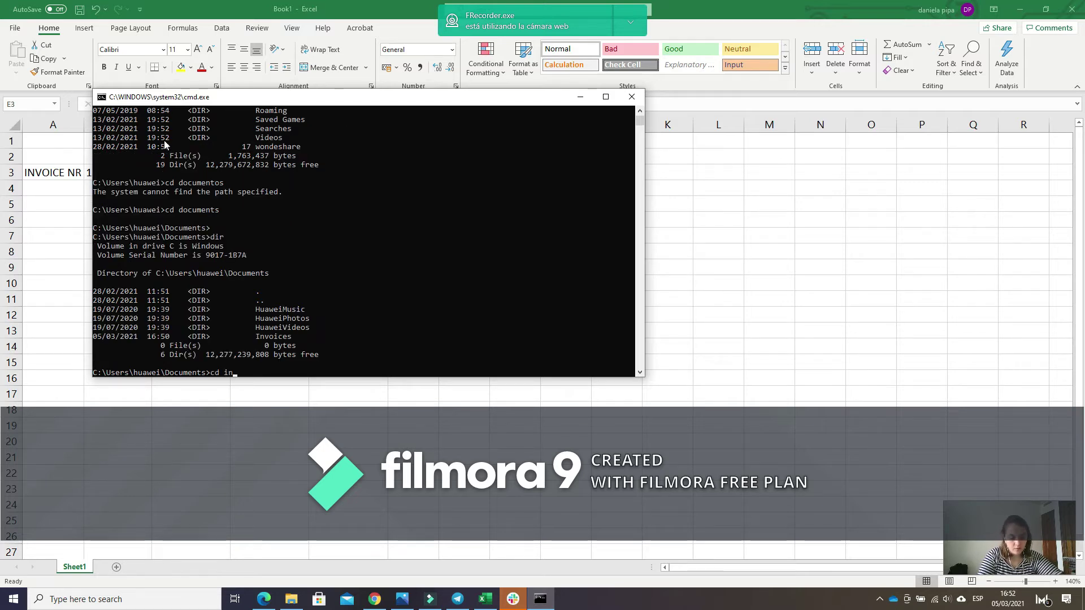
# Change into the invoices directory and list its contents.
pyautogui.write('cd invoices')
pyautogui.press('Return')
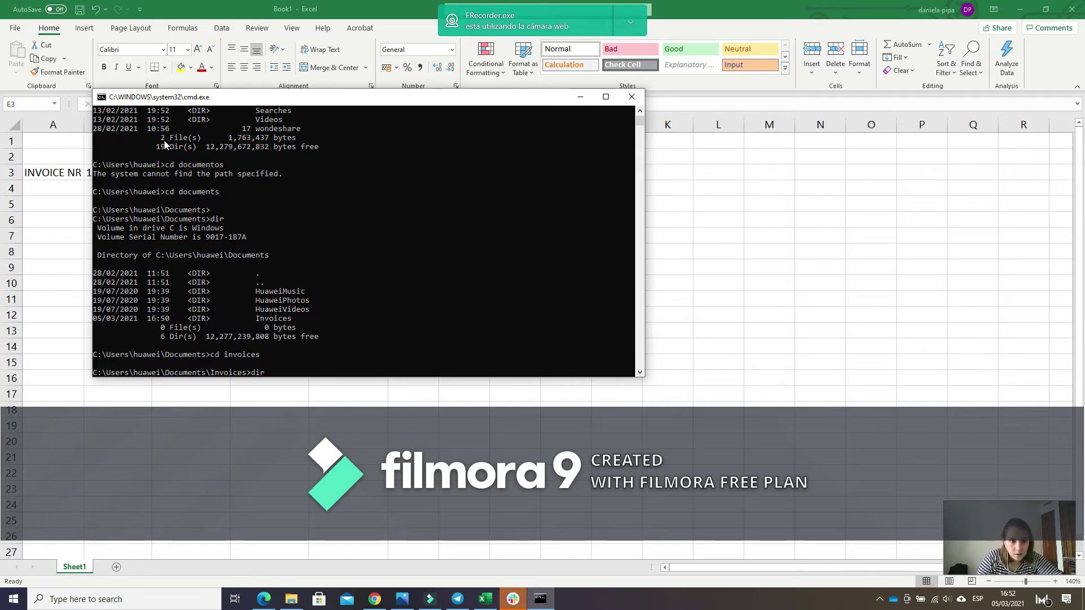
pyautogui.press('Return')
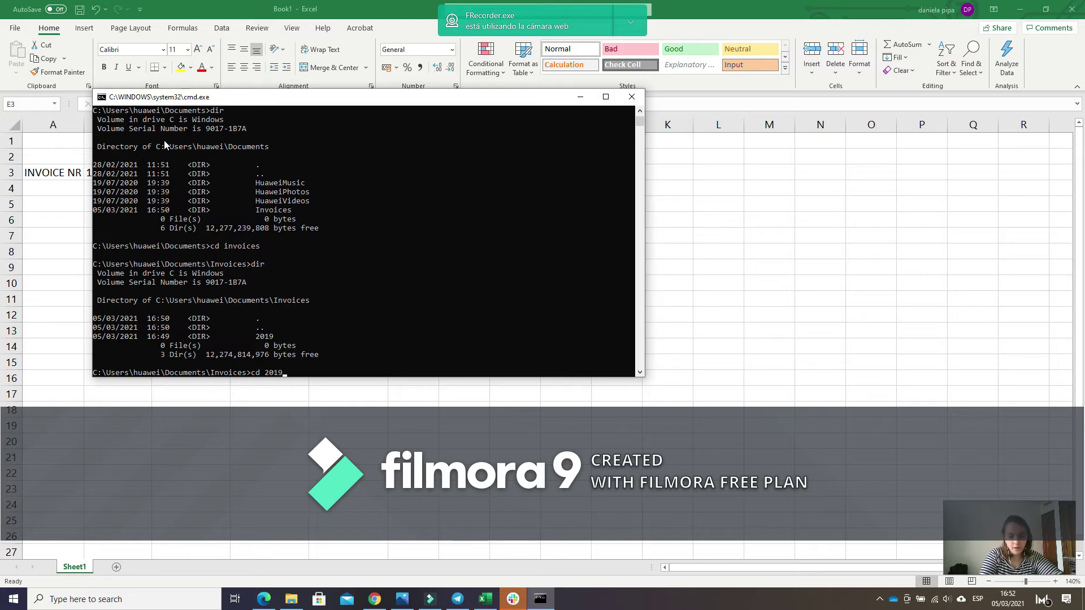
# Change into the 2019 directory and list the term folders it contains.
pyautogui.write('cd 2019')
pyautogui.press('Return')
pyautogui.write('dir')
pyautogui.press('Return')
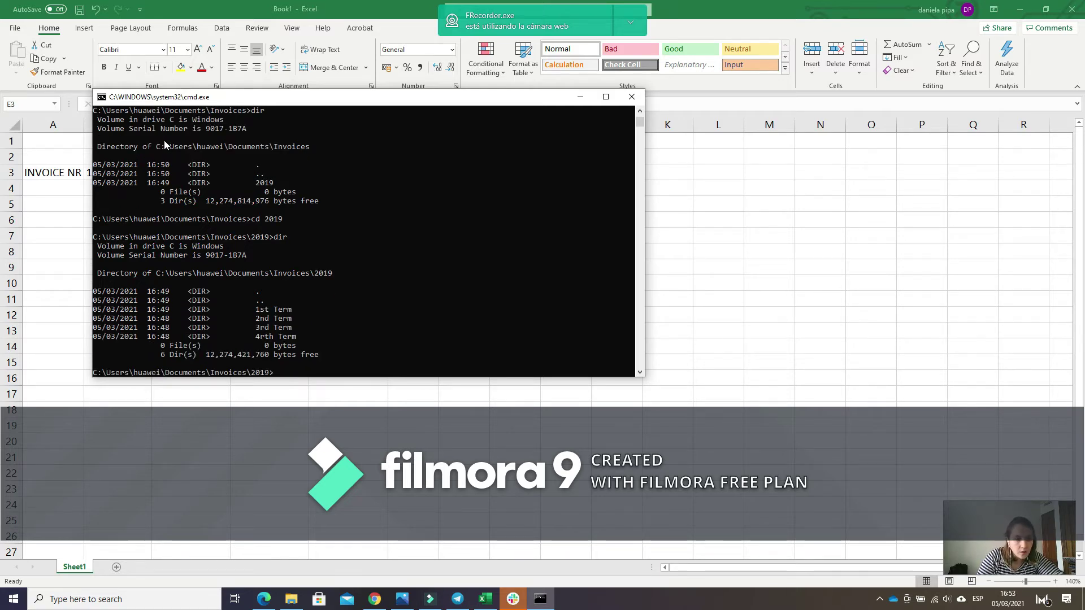
# Change into the 1st term directory and list its invoice files.
pyautogui.write('cd')
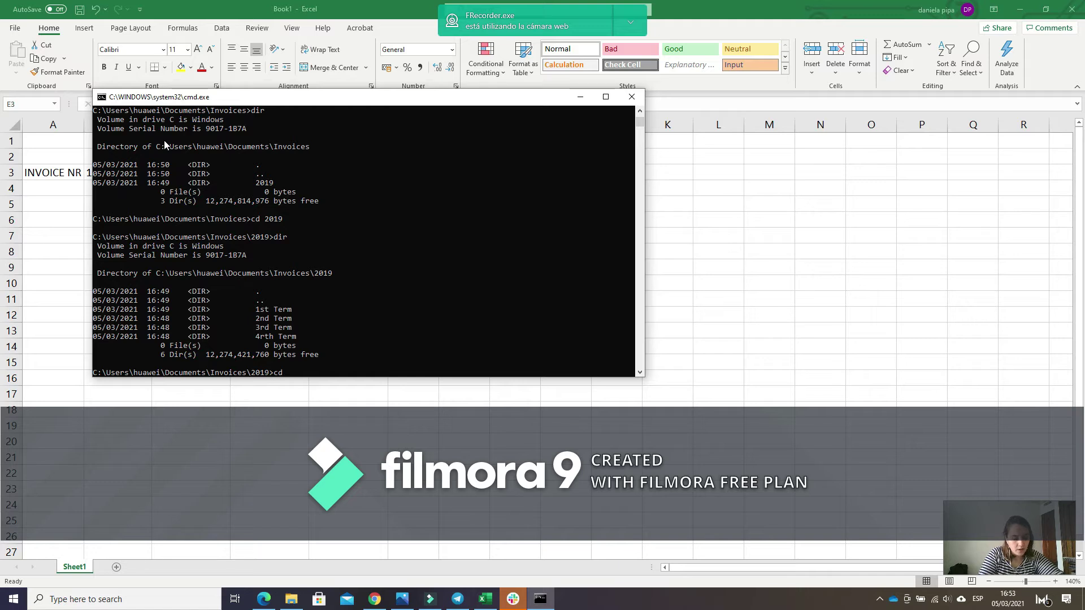
pyautogui.write(' 1st term')
pyautogui.press('Return')
pyautogui.write('dir')
pyautogui.press('Return')
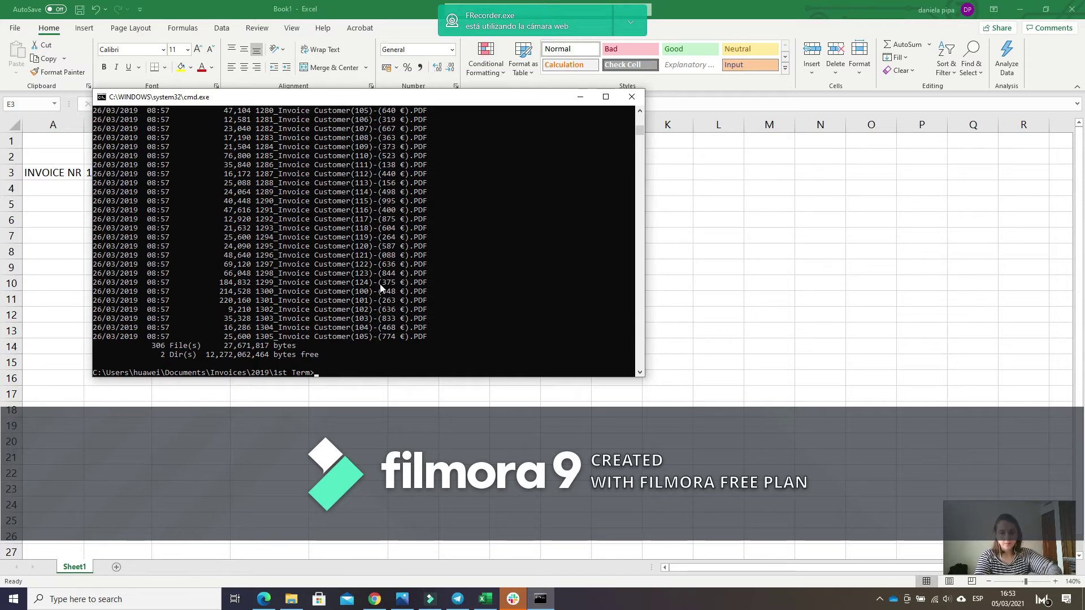
# Save the directory listing of the 1st Term folder to a text file with the command dir>fact1term.txt.
pyautogui.write('d')
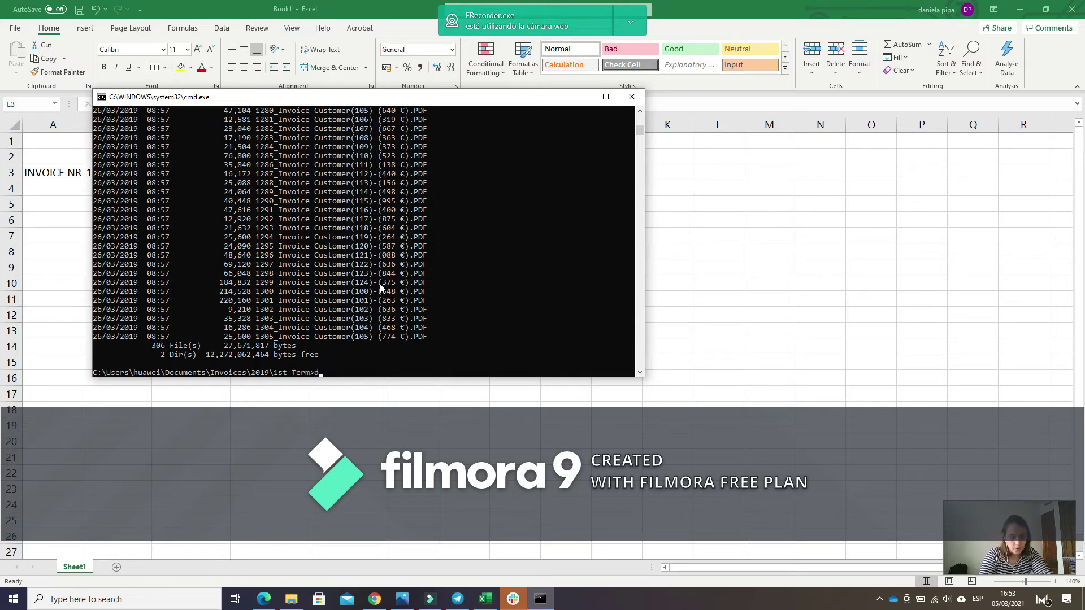
pyautogui.write('ir>fact')
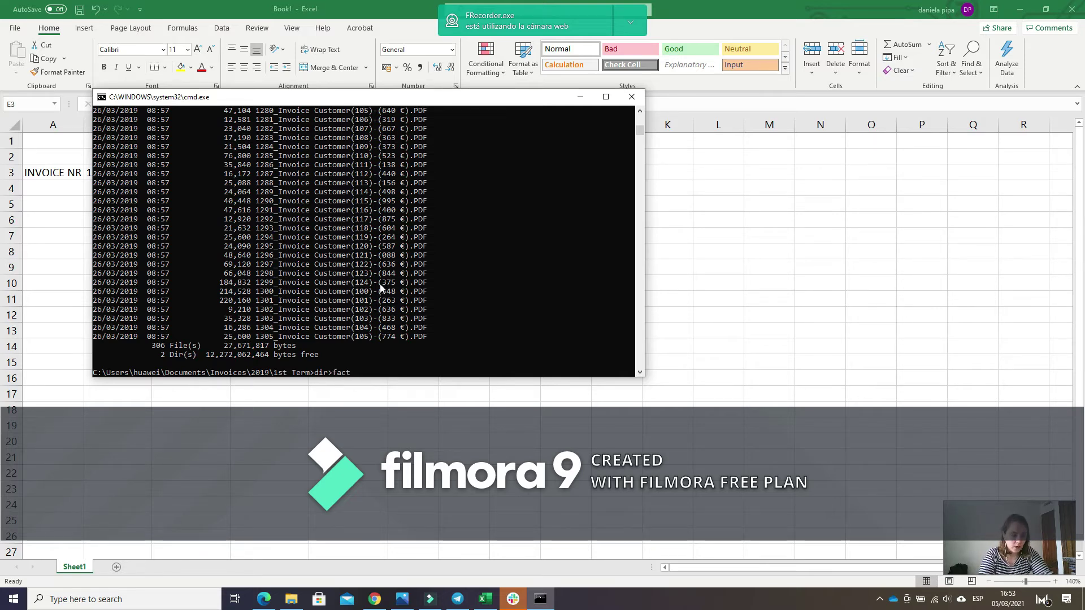
pyautogui.write('1ter')
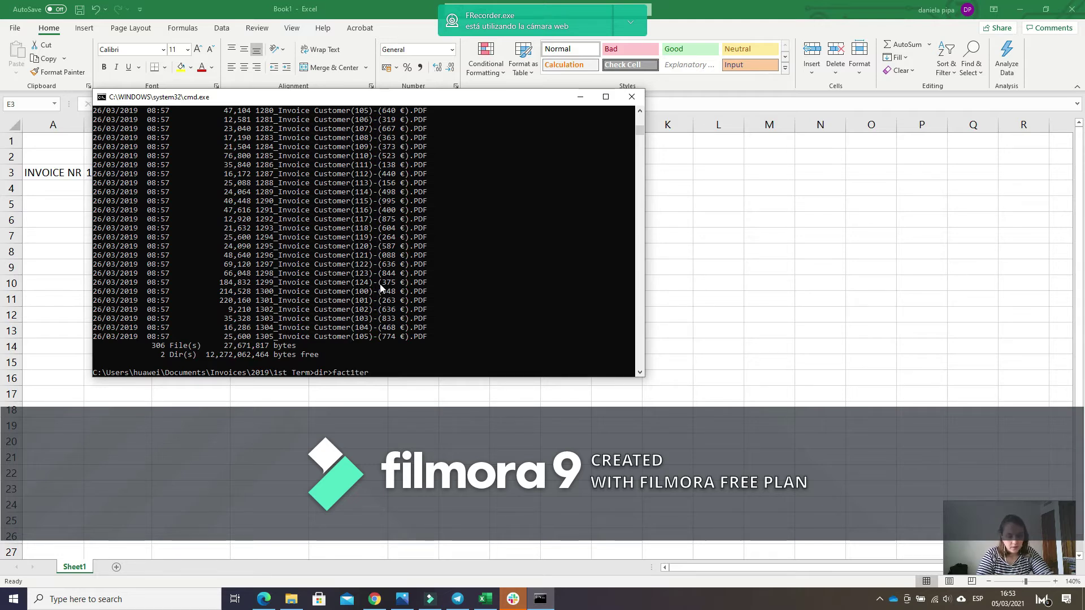
pyautogui.write('m.tx')
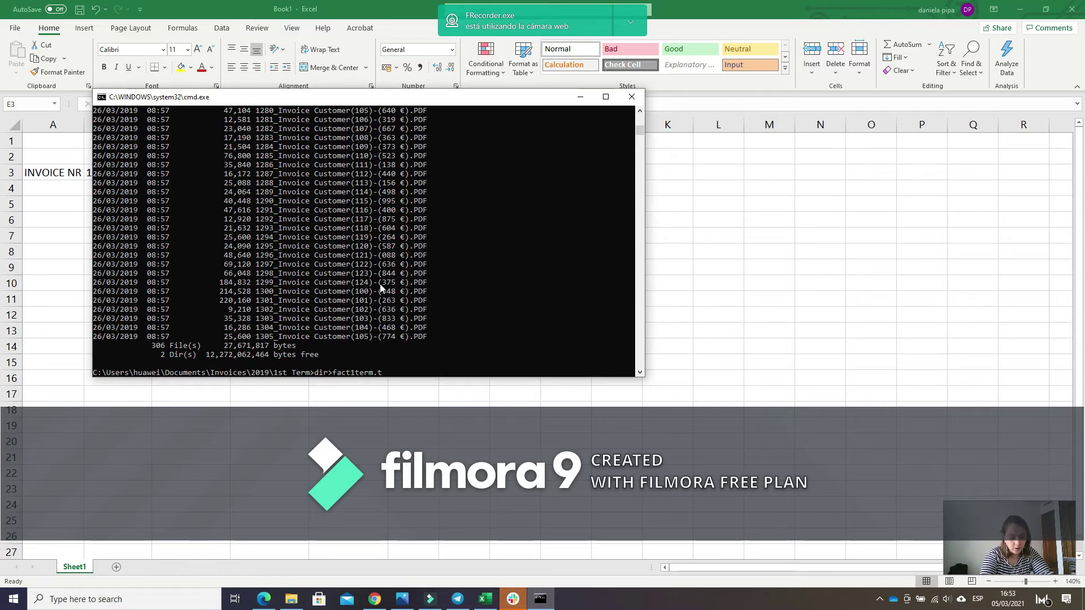
pyautogui.write('t')
pyautogui.press('Return')
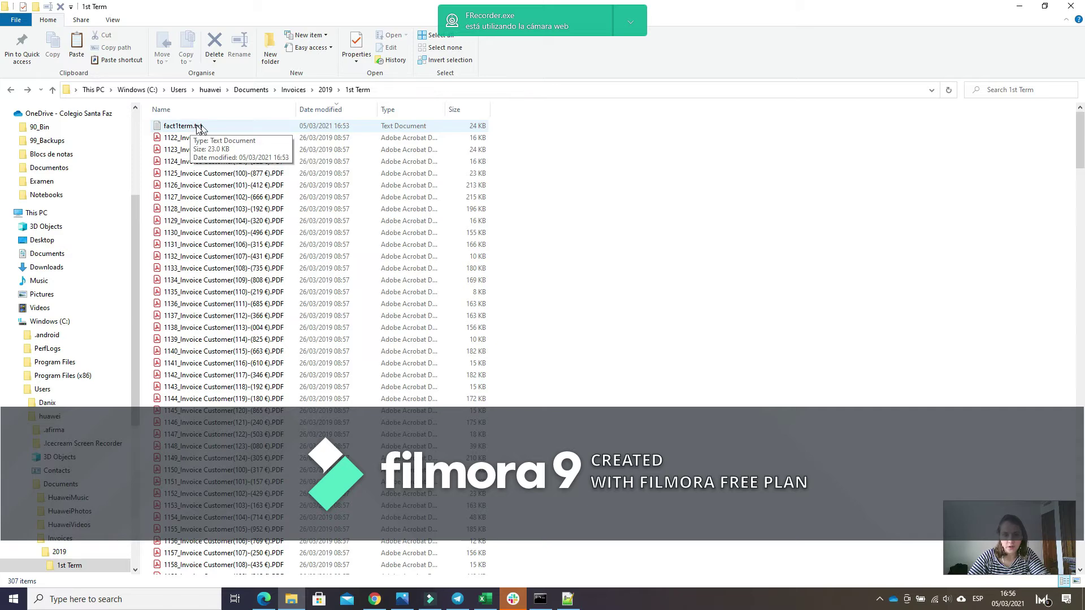
# Switch to Notepad++, start opening a file and browse to the Windows (C:) drive.
pyautogui.click(567, 599)
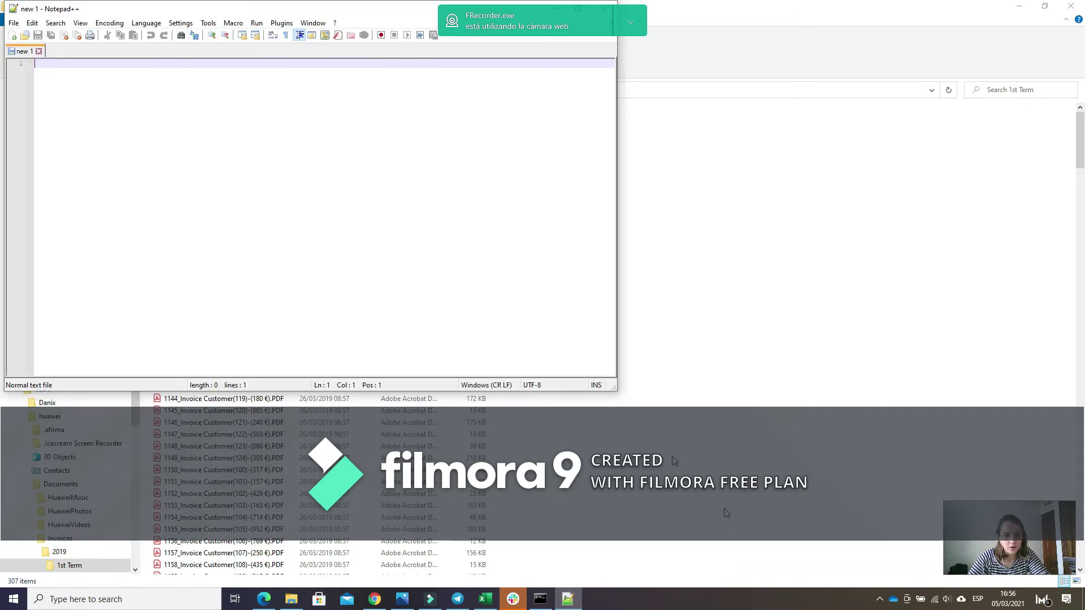
pyautogui.click(14, 23)
pyautogui.click(36, 53)
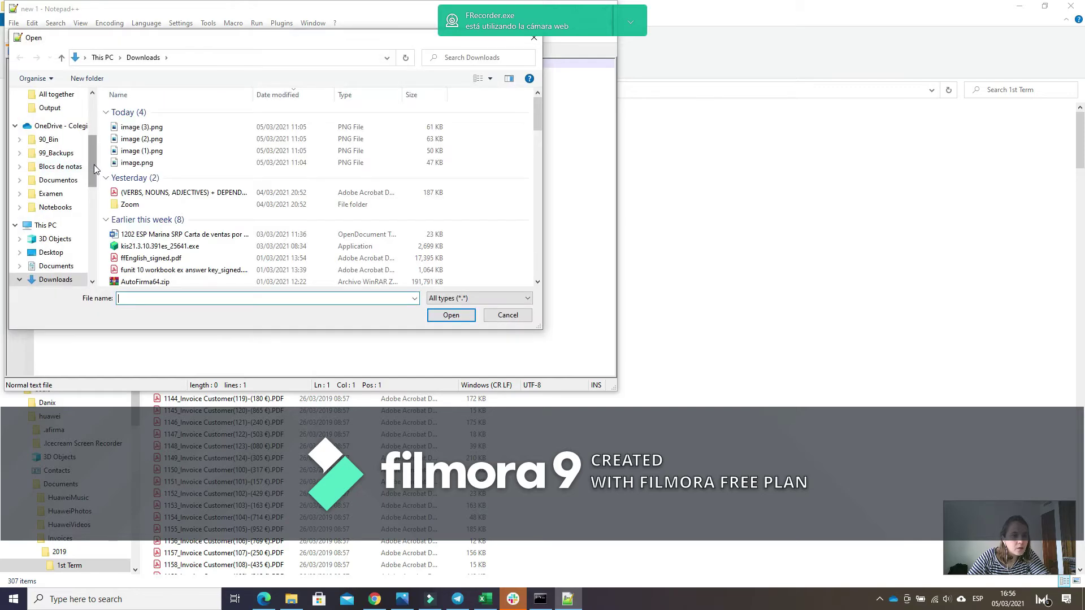
pyautogui.moveTo(95, 168); pyautogui.dragTo(105, 259)
pyautogui.click(75, 244)
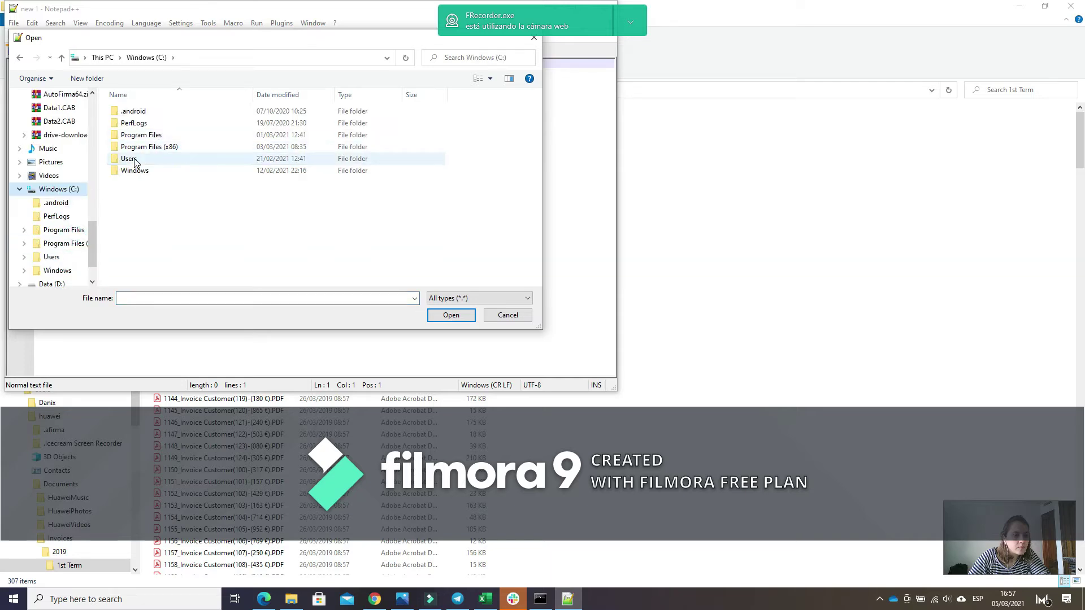
# Browse to Users\huawei\Documents\Invoices\2019\1st Term, sort the files by date modified and open fact1term.txt.
pyautogui.doubleClick(135, 160)
pyautogui.doubleClick(141, 122)
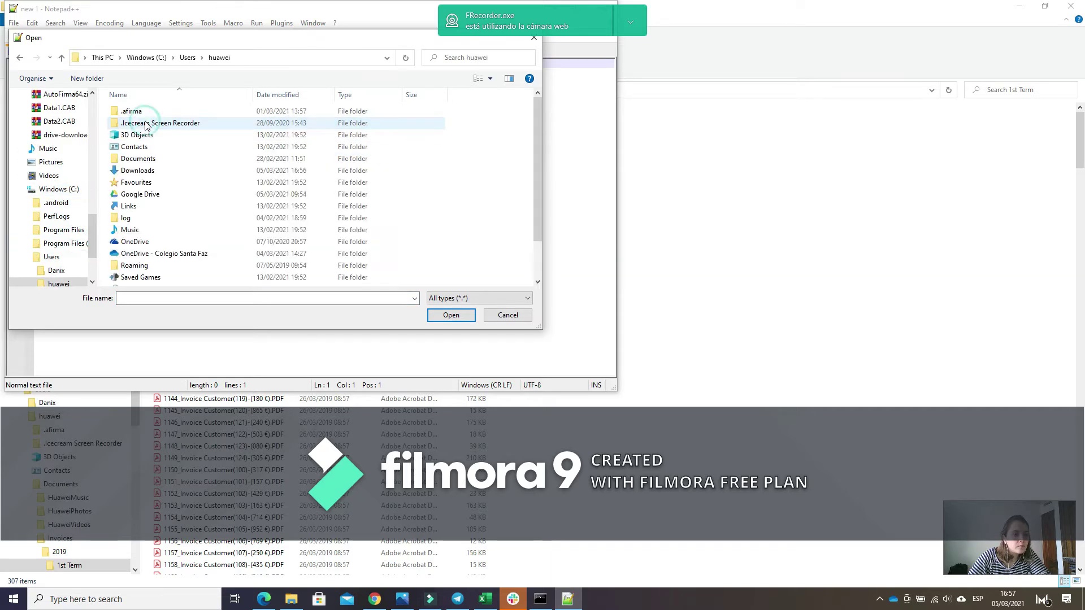
pyautogui.doubleClick(158, 160)
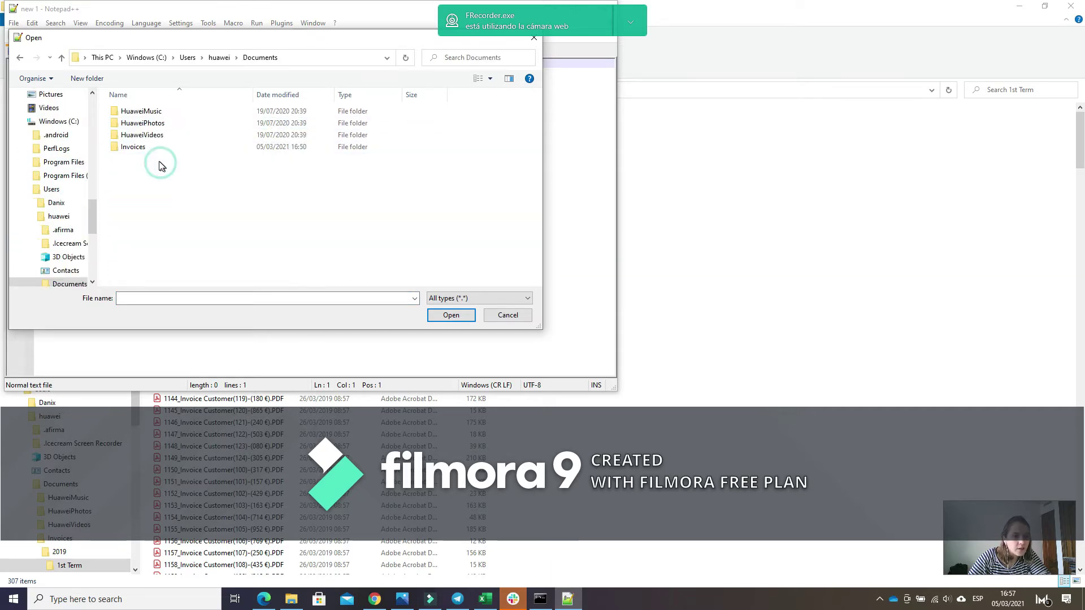
pyautogui.doubleClick(145, 149)
pyautogui.doubleClick(139, 111)
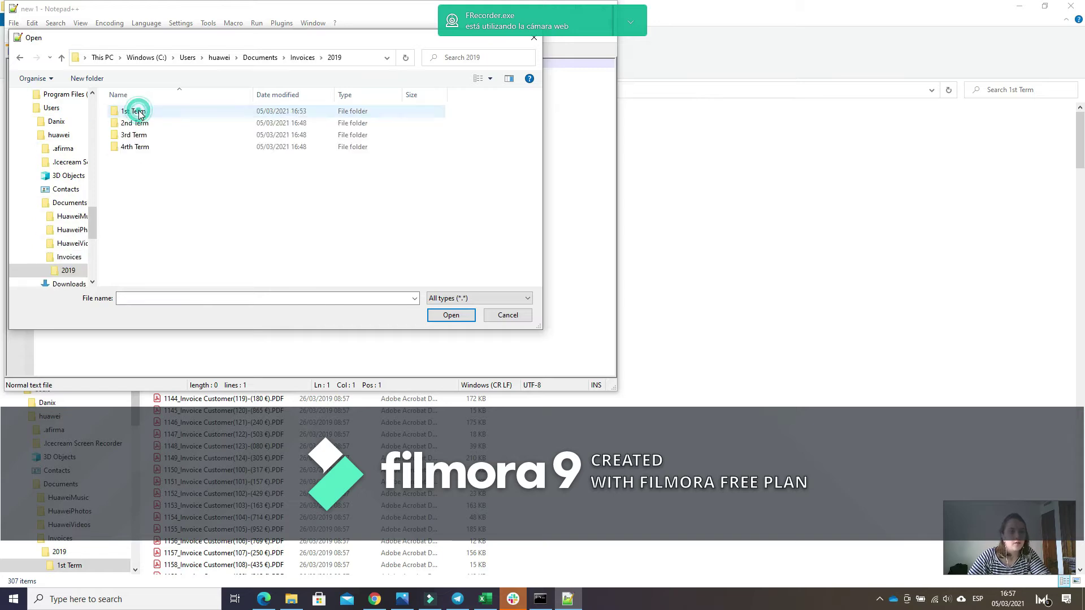
pyautogui.doubleClick(140, 112)
pyautogui.click(282, 95)
pyautogui.click(189, 113)
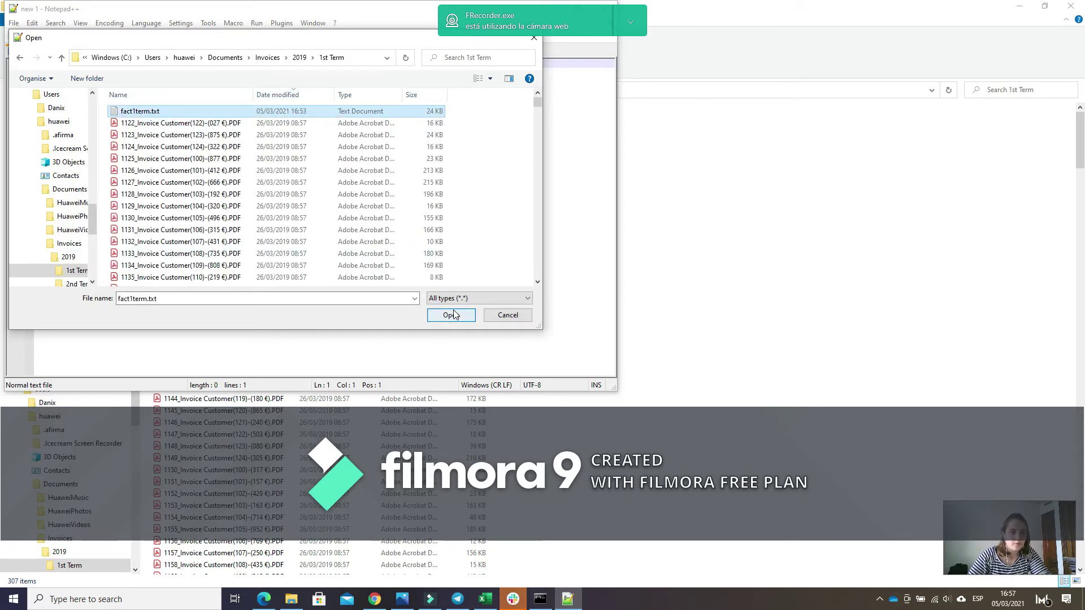
pyautogui.click(450, 315)
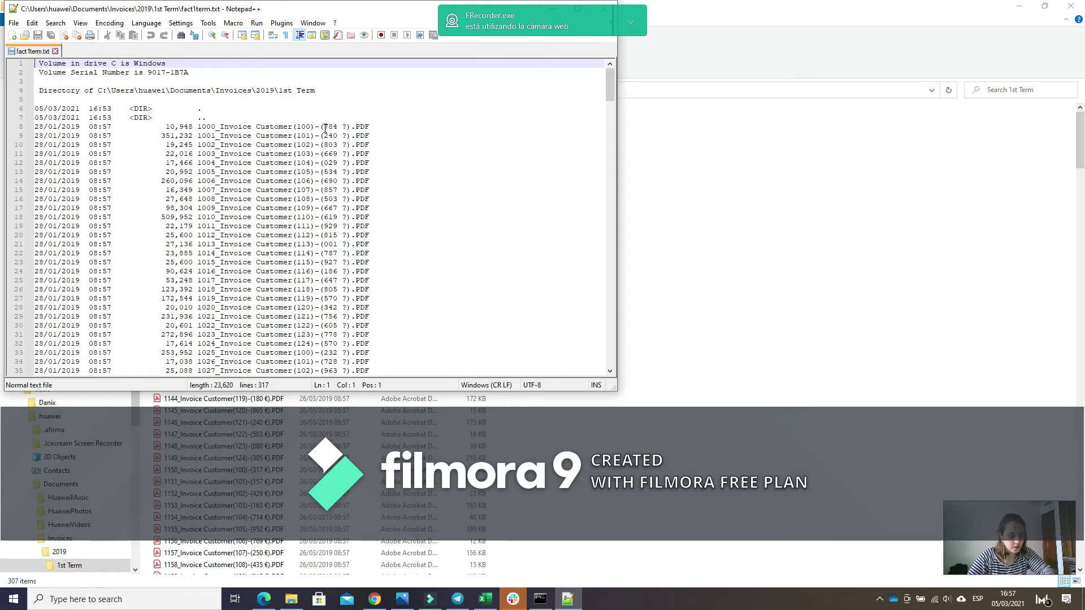
# Column-select the three-digit amounts in parentheses from the first to the last invoice line of fact1term.txt and copy them.
pyautogui.moveTo(325, 128); pyautogui.dragTo(341, 379)
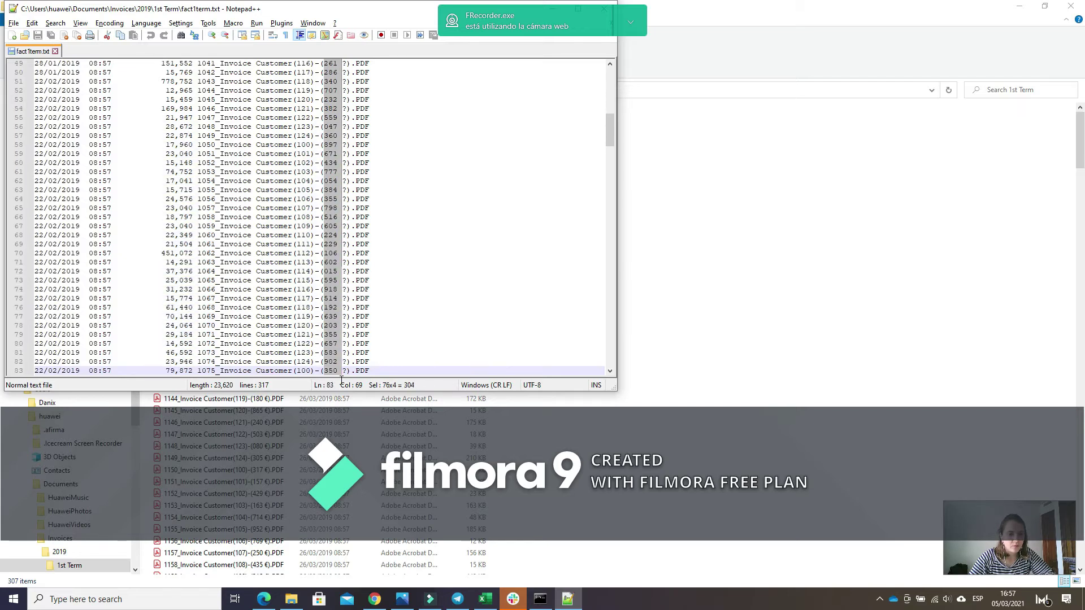
pyautogui.hotkey('alt', 'shift', 'Down')
pyautogui.hotkey('alt', 'shift', 'Down')
pyautogui.hotkey('alt', 'shift', 'Down')
pyautogui.hotkey('alt', 'shift', 'Down')
pyautogui.hotkey('alt', 'shift', 'Down')
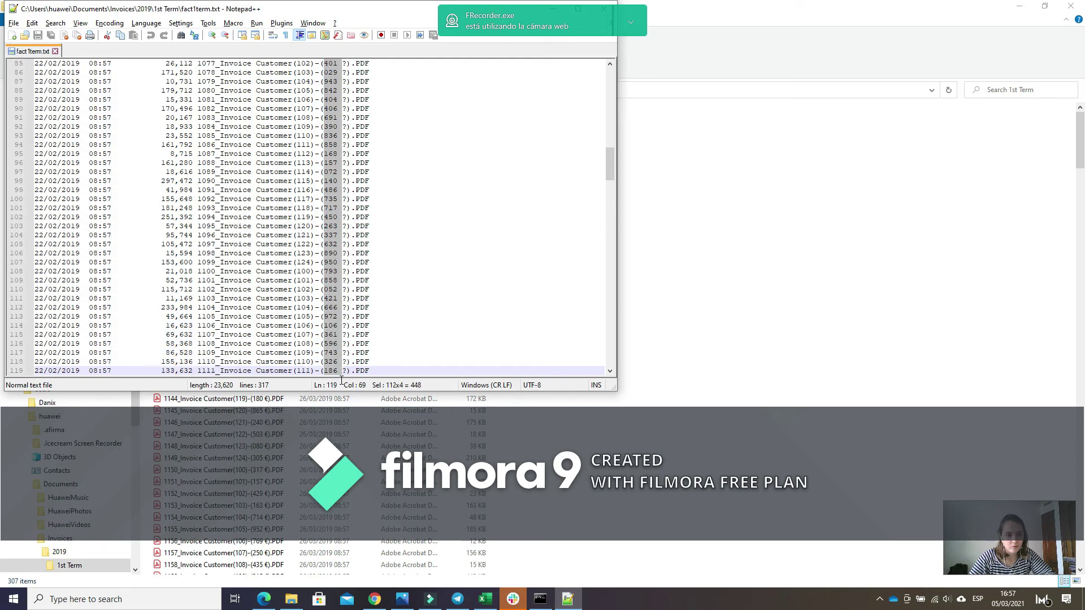
pyautogui.moveTo(341, 381); pyautogui.dragTo(336, 345)
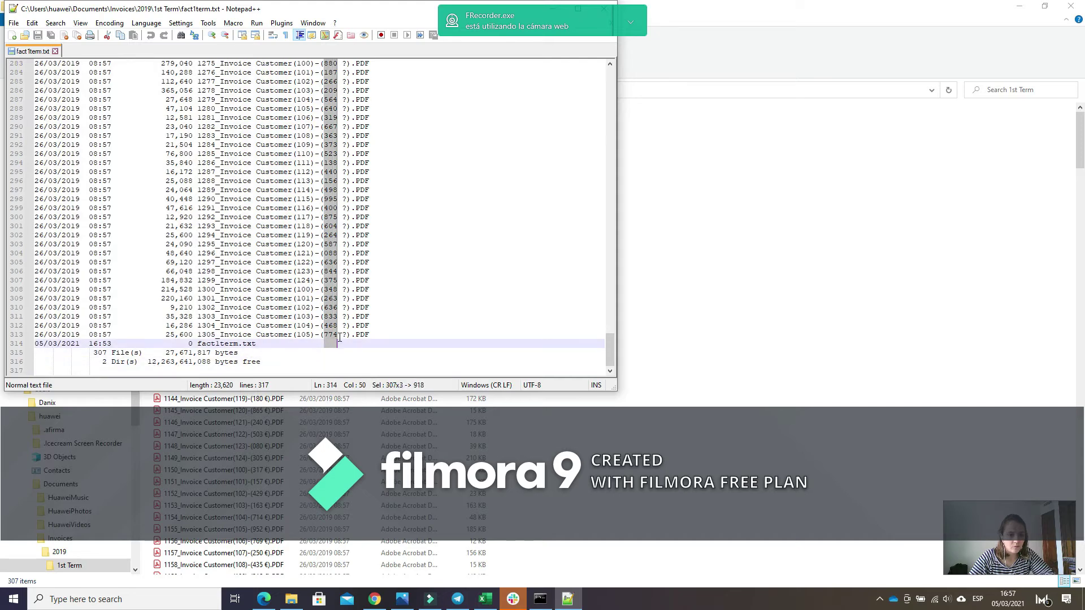
pyautogui.rightClick(330, 323)
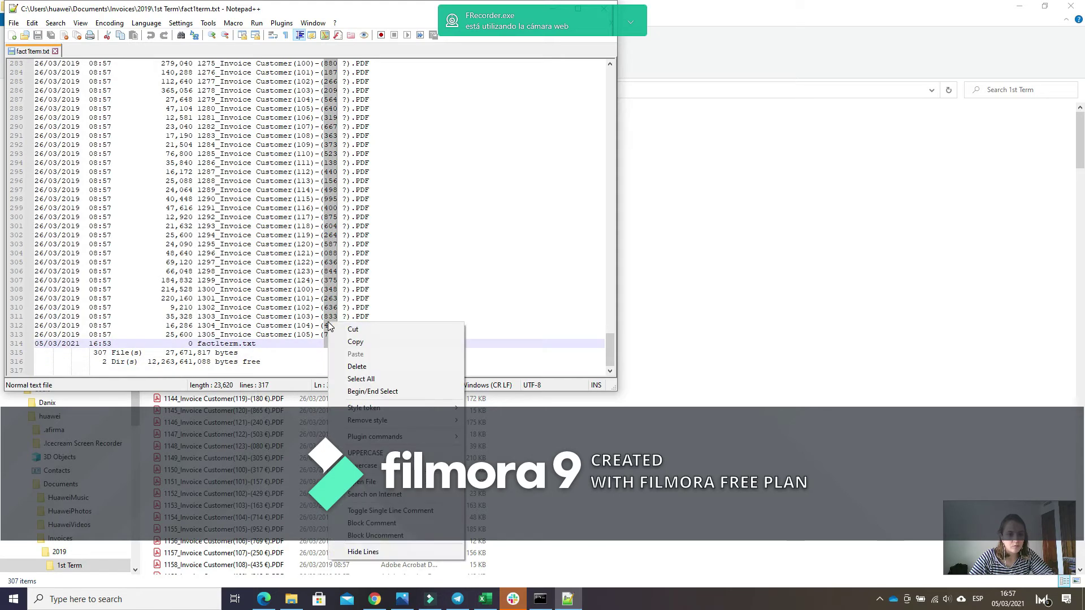
pyautogui.click(354, 342)
# Switch to Excel and paste the copied invoice amounts under the 1st Term heading, starting in cell B4.
pyautogui.click(485, 599)
pyautogui.click(123, 186)
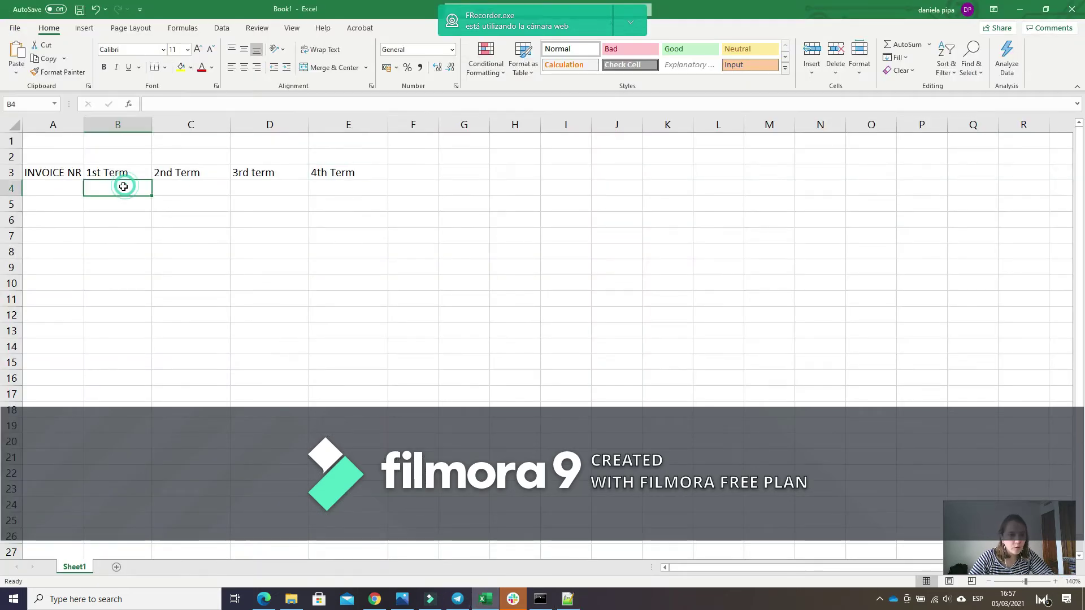
pyautogui.hotkey('ctrl', 'v')
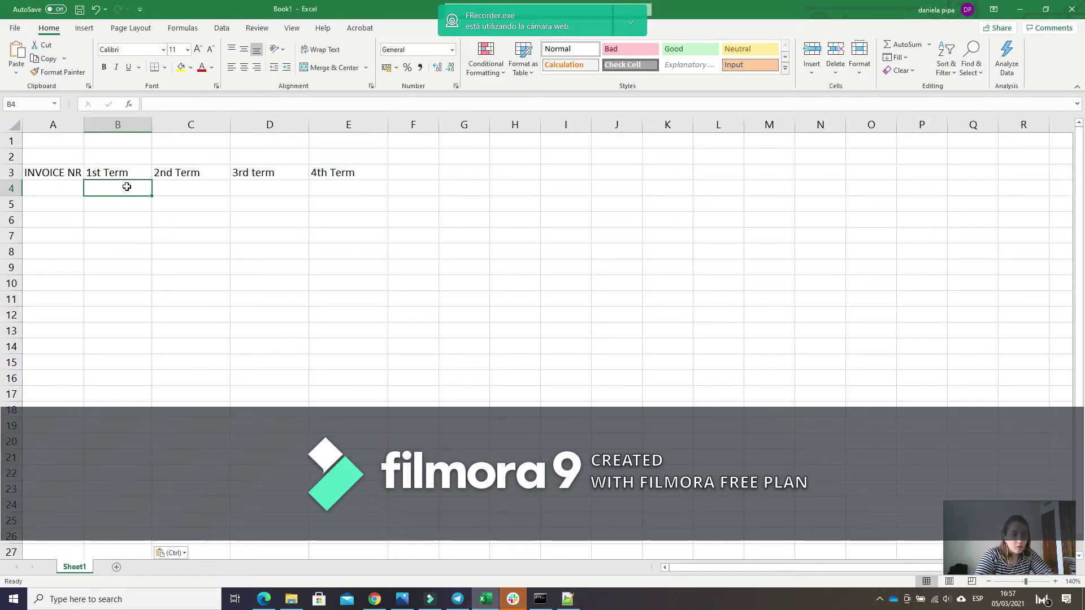
pyautogui.scroll(-1, 226, 186)
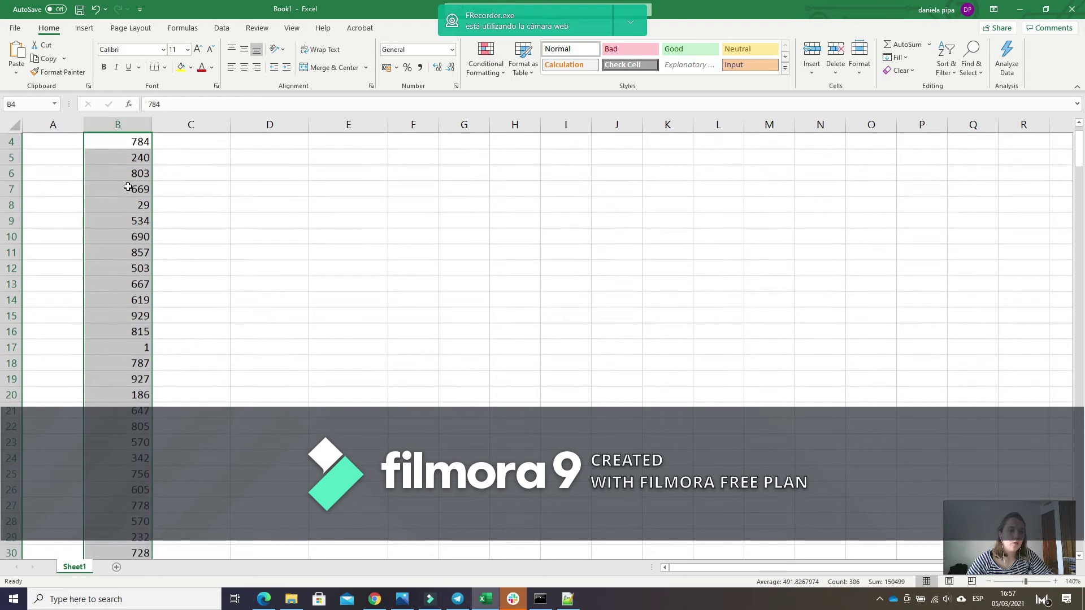
pyautogui.scroll(1, 188, 198)
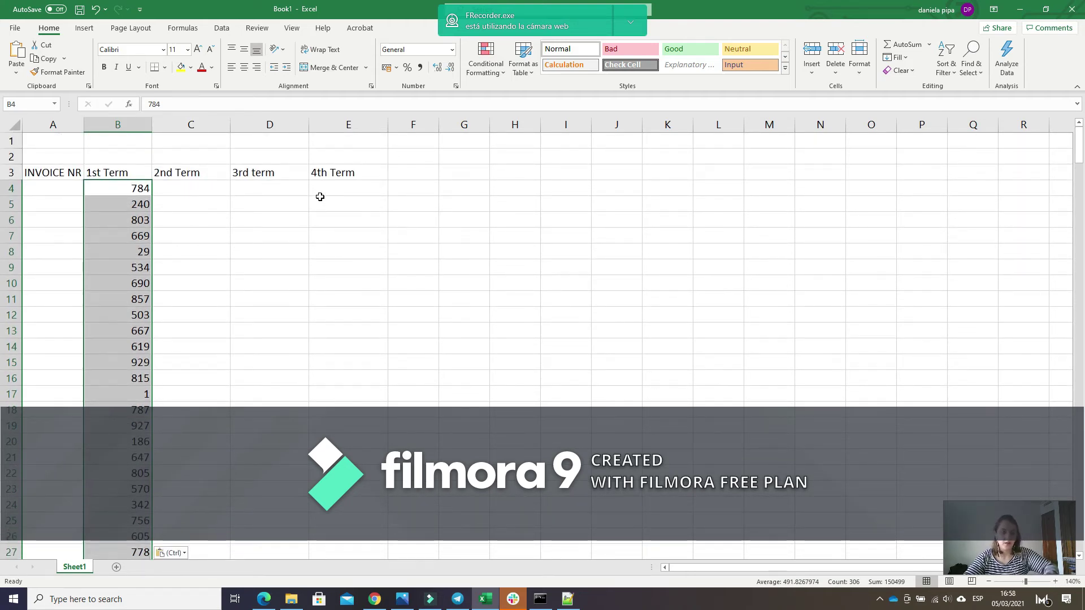
# Switch to the Command Prompt, go back up to the 2019 directory with cd .. and list its term folders.
pyautogui.hotkey('alt', 'Tab')
pyautogui.press('Up')
pyautogui.press('Up')
pyautogui.press('Up')
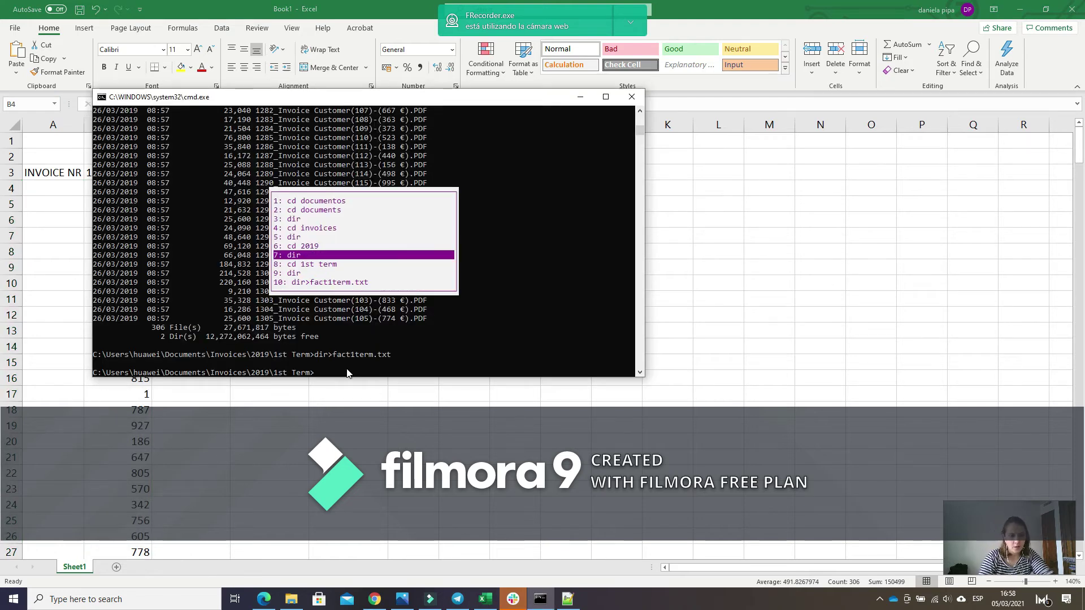
pyautogui.press('Escape')
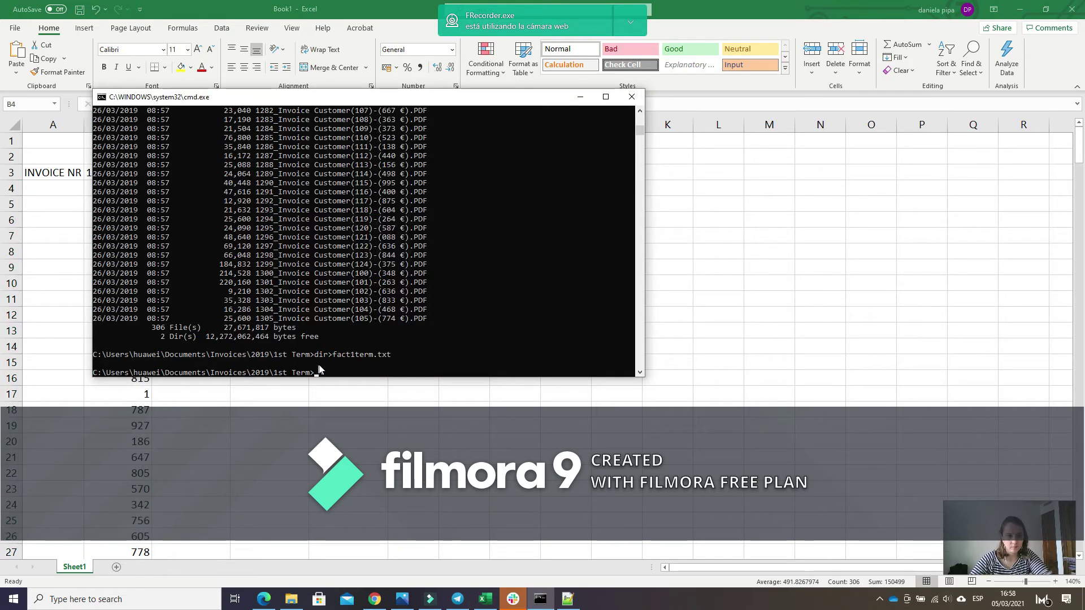
pyautogui.write('cd ..')
pyautogui.press('Return')
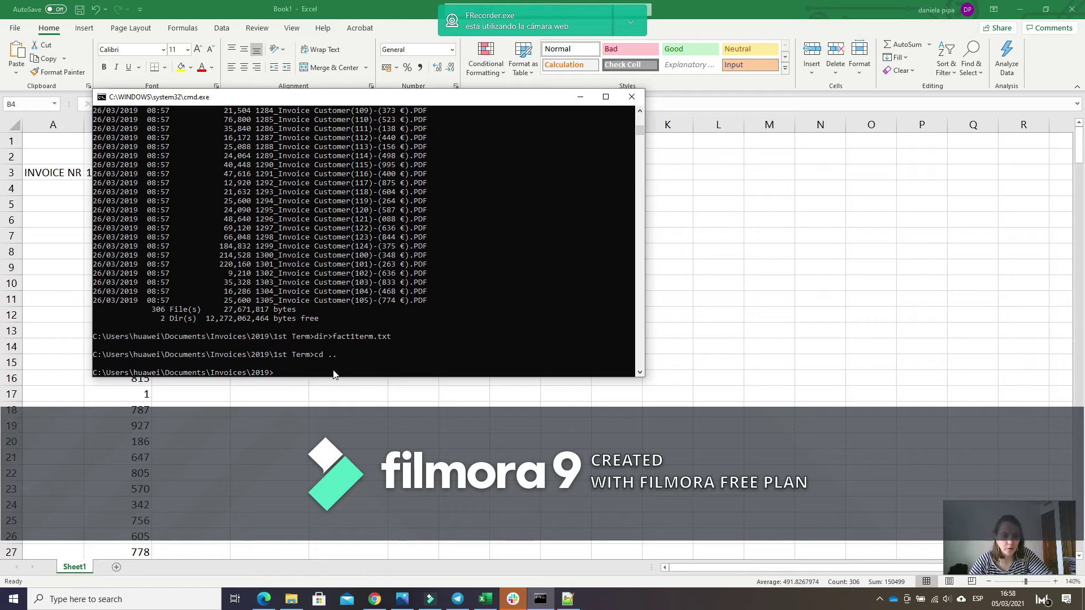
pyautogui.write('dir')
pyautogui.press('Return')
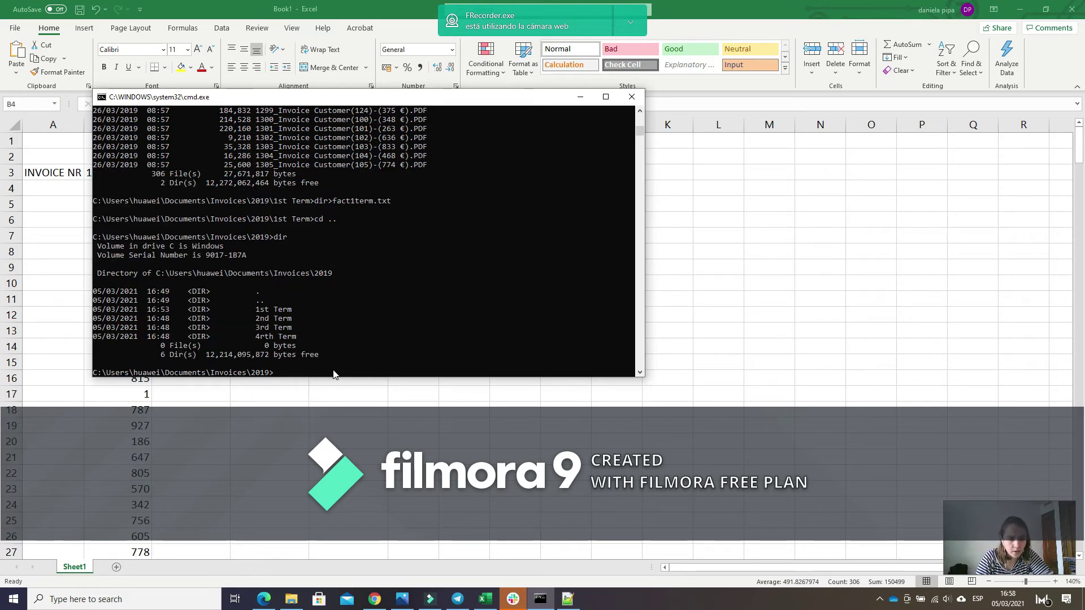
# Change into the 2nd term directory and list its invoice files.
pyautogui.write('cd')
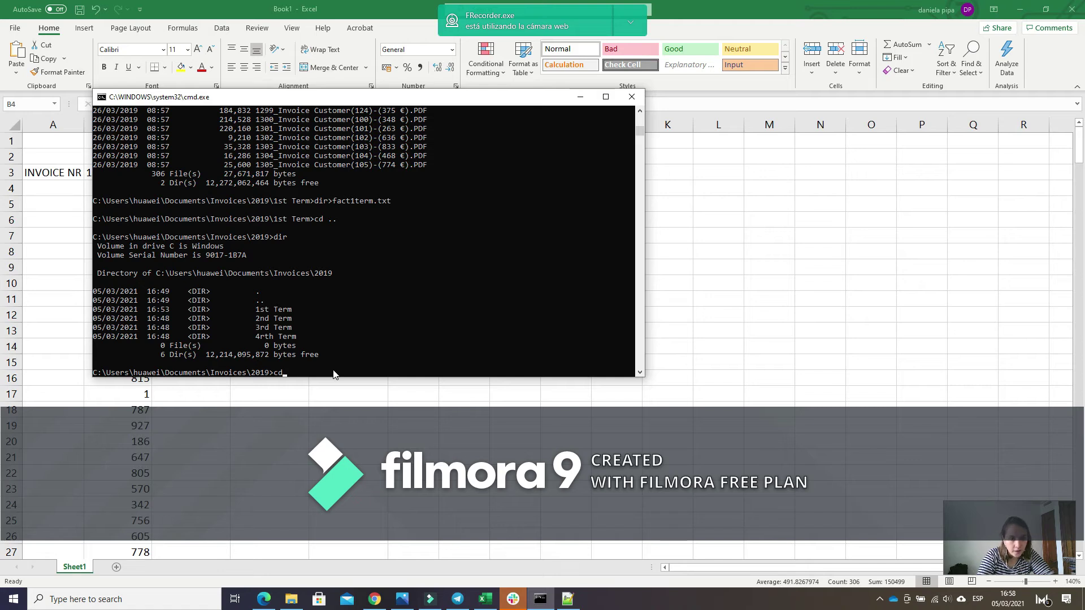
pyautogui.write(' 2')
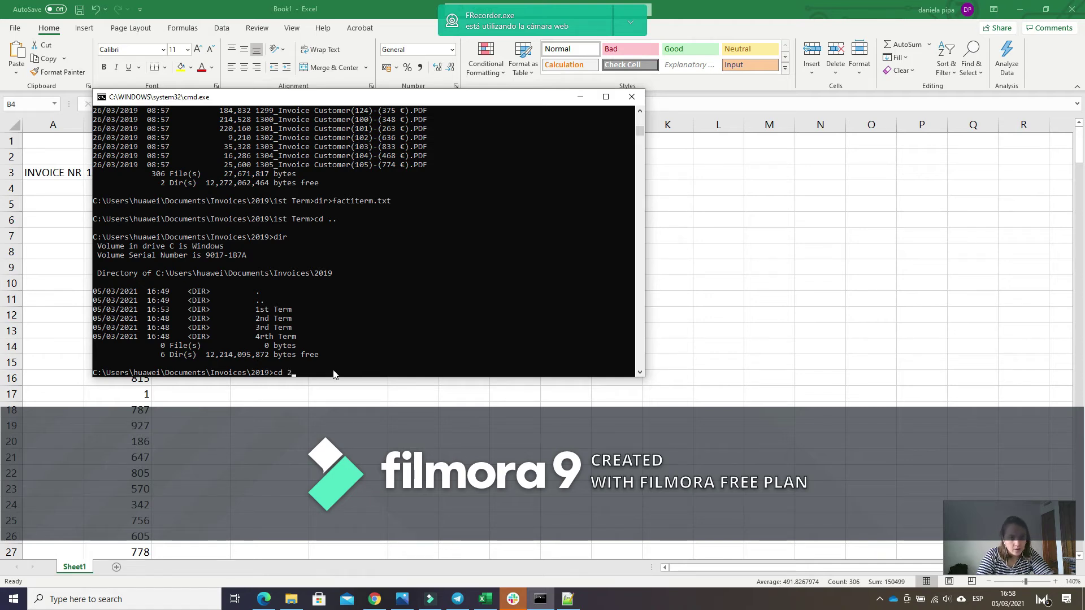
pyautogui.write('nd term')
pyautogui.press('Return')
pyautogui.write('dir')
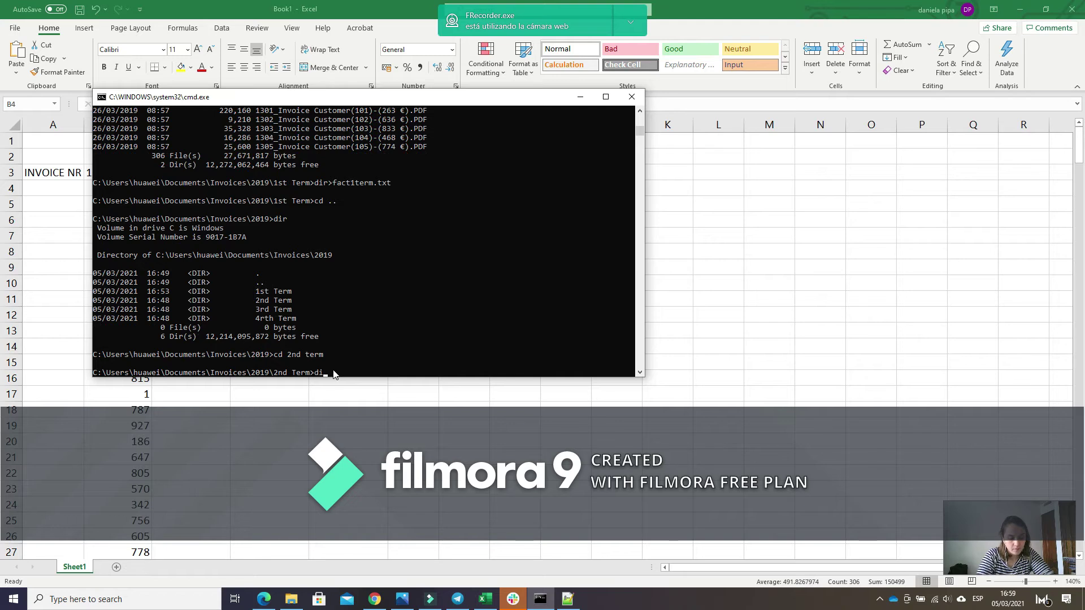
pyautogui.press('Return')
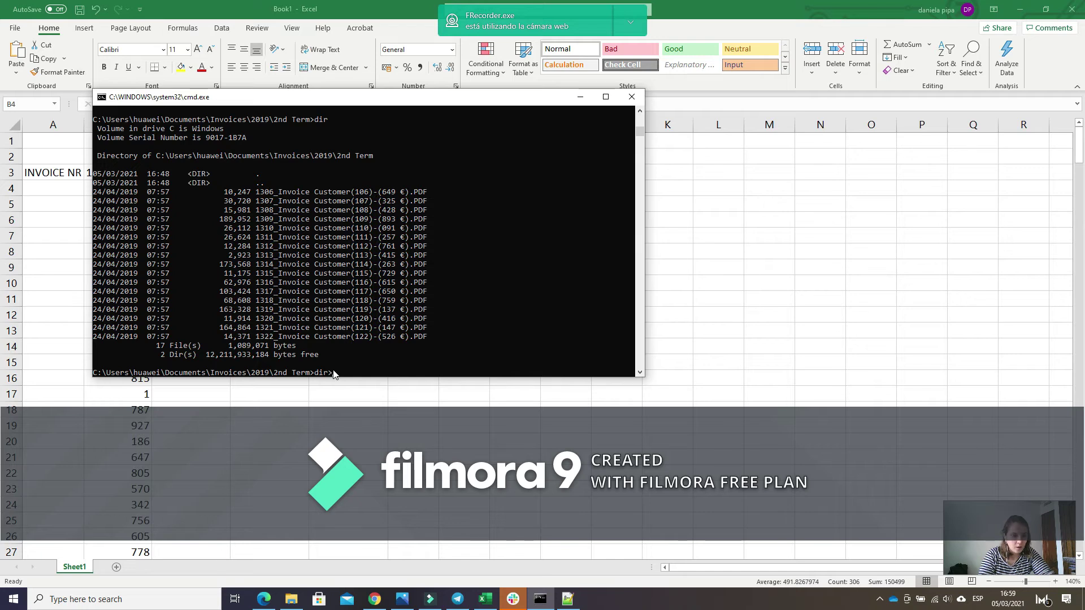
# Save the directory listing of the 2nd Term folder to a text file with the command dir>fact2.txt.
pyautogui.write('act')
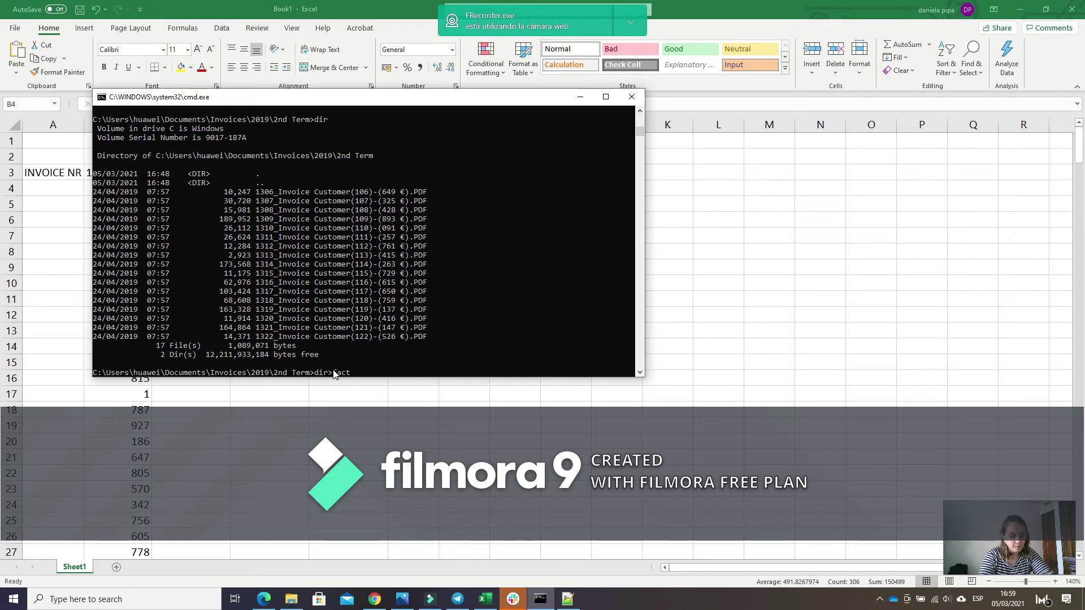
pyautogui.write('2')
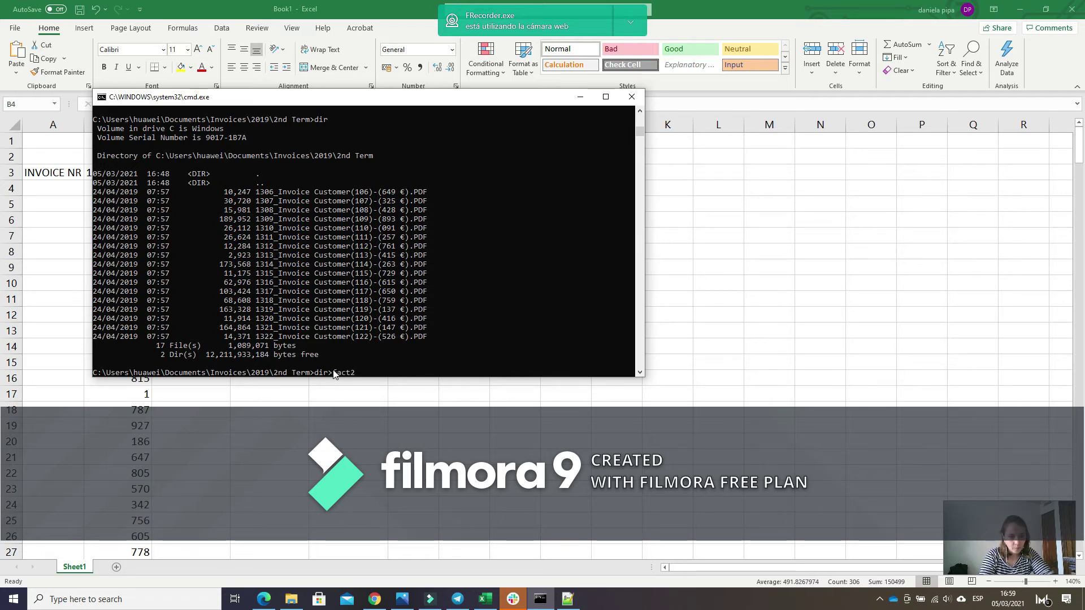
pyautogui.write('.tc')
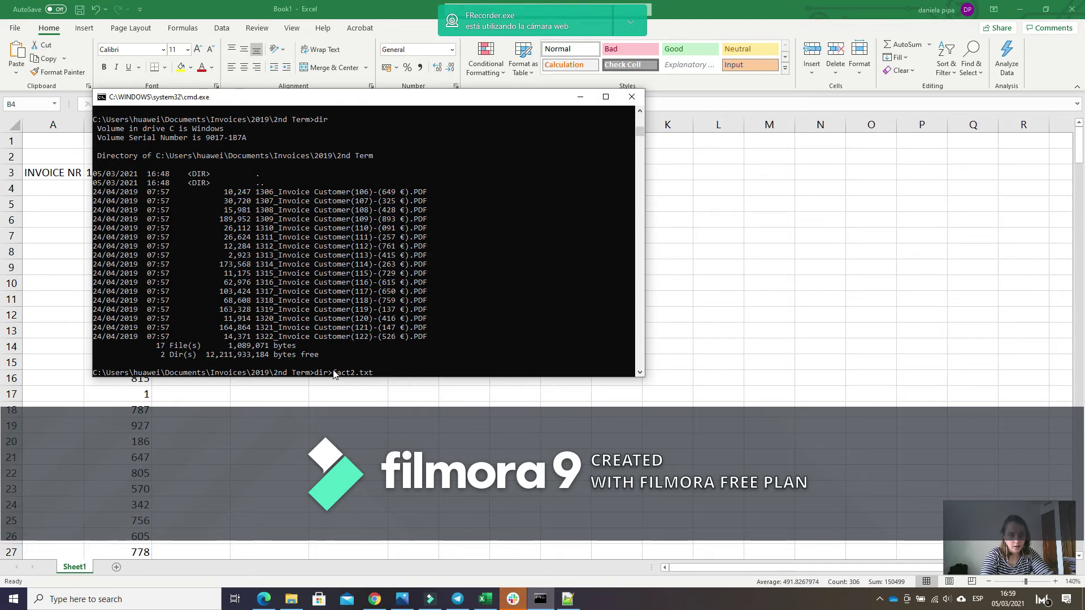
pyautogui.press('Return')
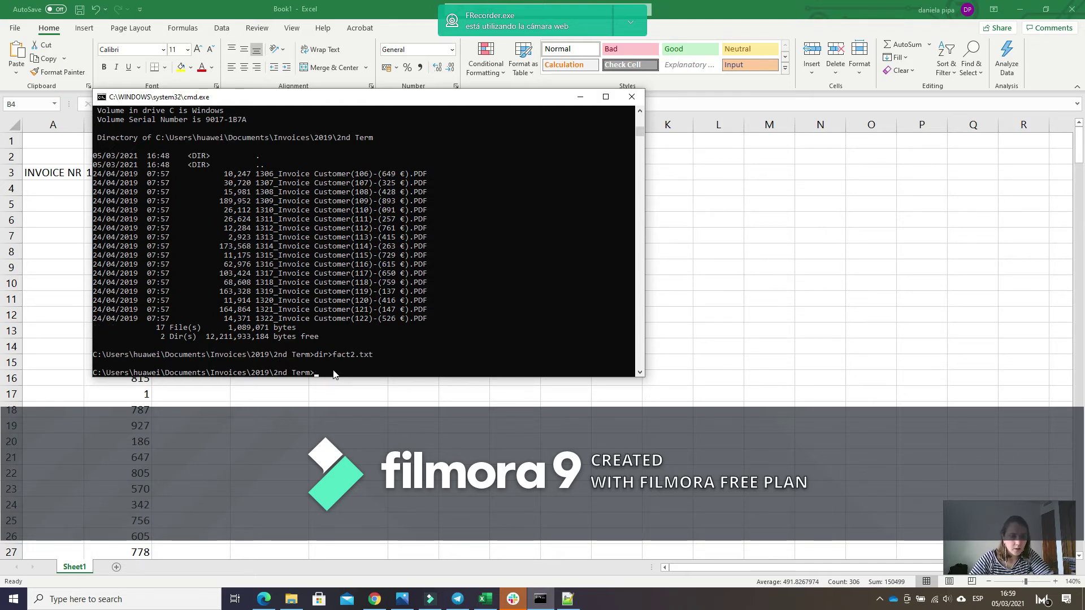
# Switch to File Explorer, open the 2nd Term folder and sort it by date modified to check for fact2.txt.
pyautogui.click(291, 598)
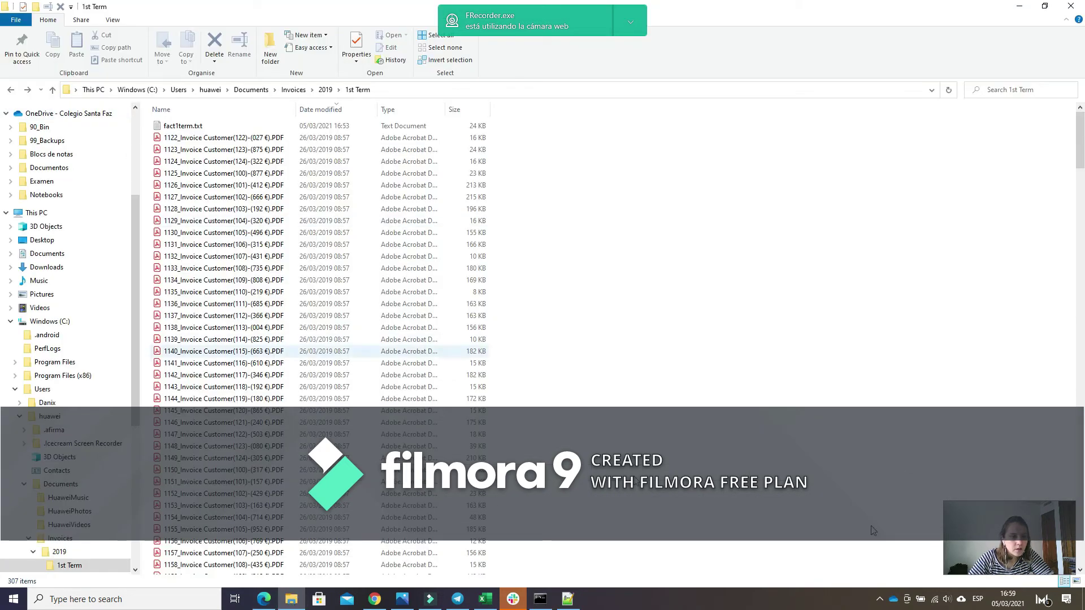
pyautogui.click(10, 92)
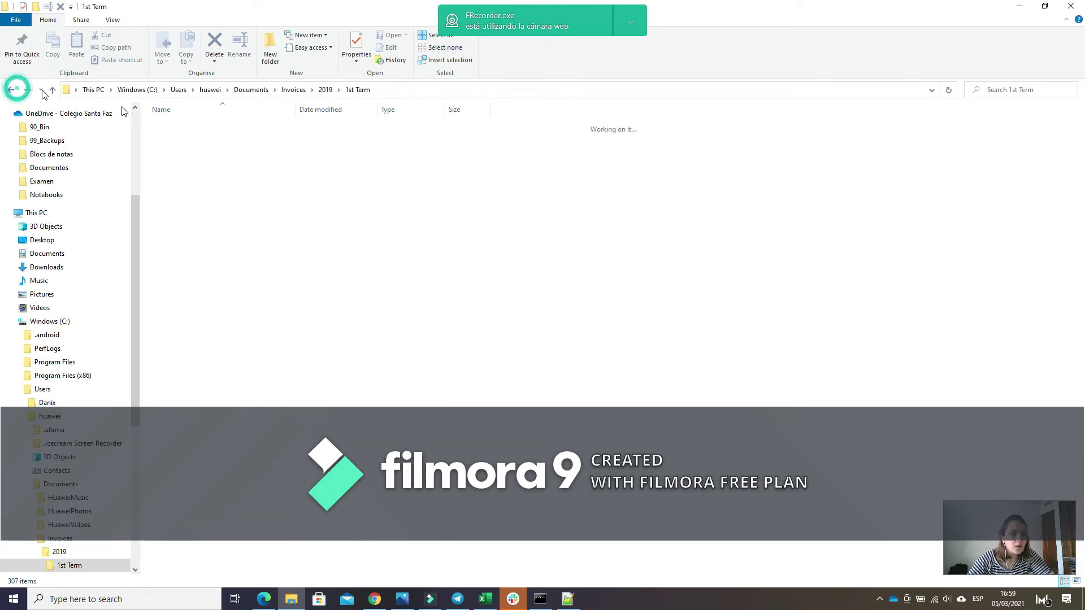
pyautogui.doubleClick(212, 140)
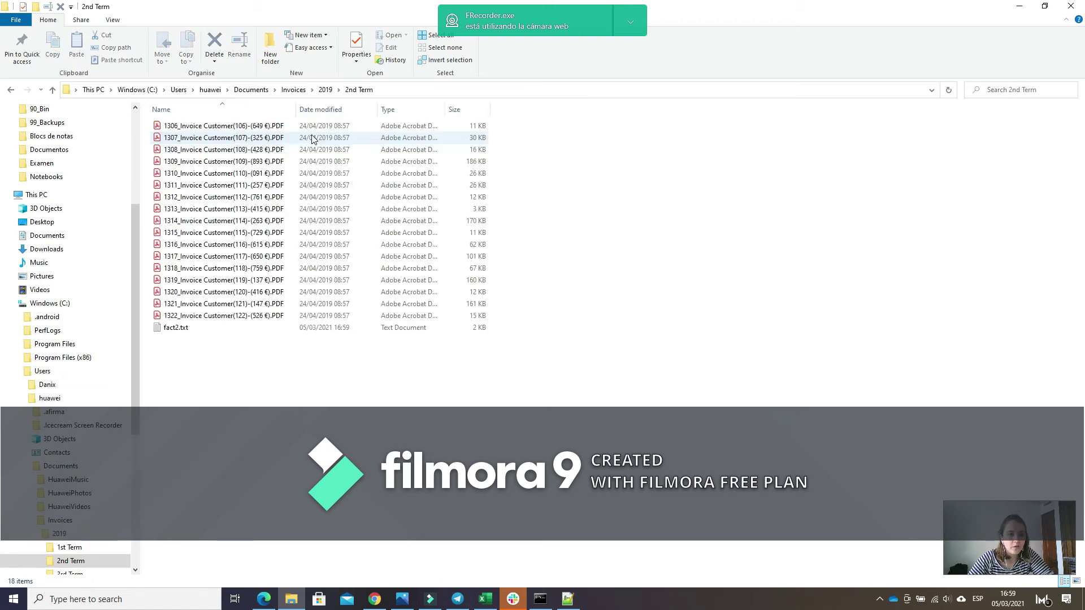
pyautogui.click(323, 112)
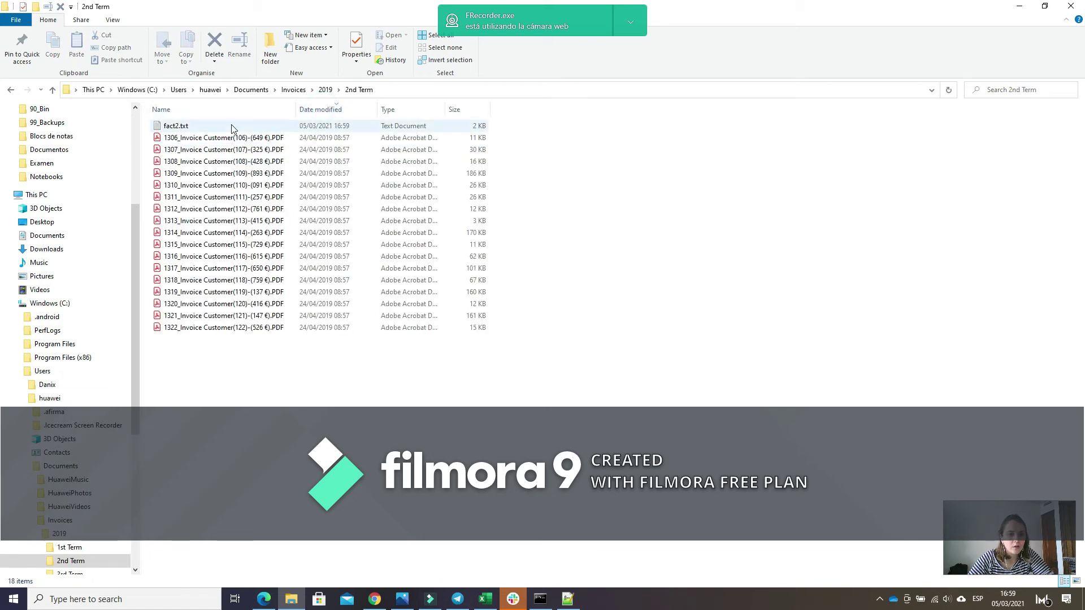
# Switch to Notepad++ and open fact1term.txt again from the 1st Term folder, sorting the files by date modified.
pyautogui.click(567, 599)
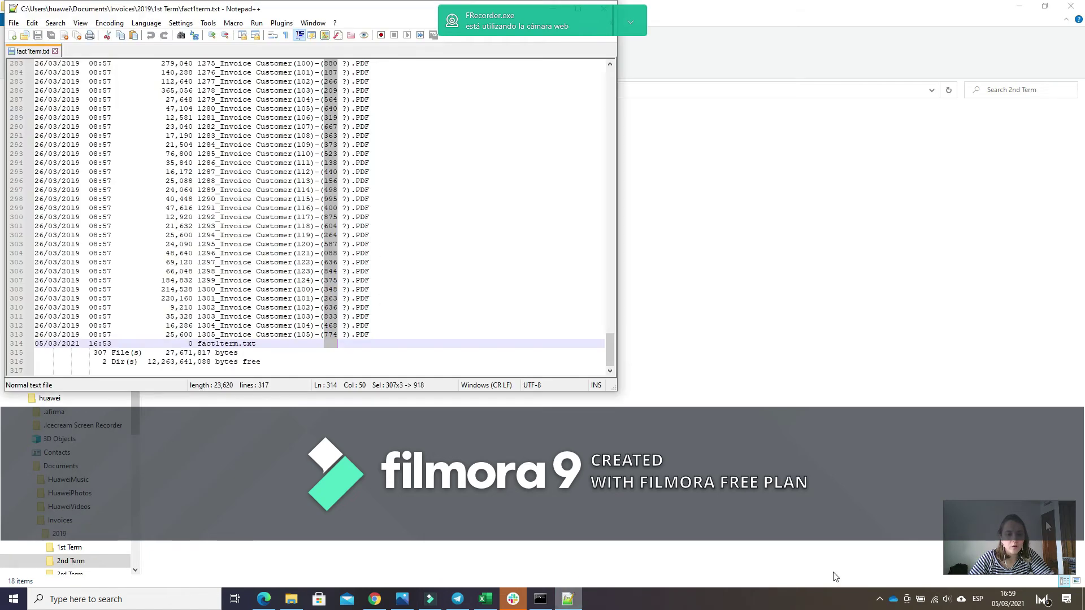
pyautogui.click(14, 24)
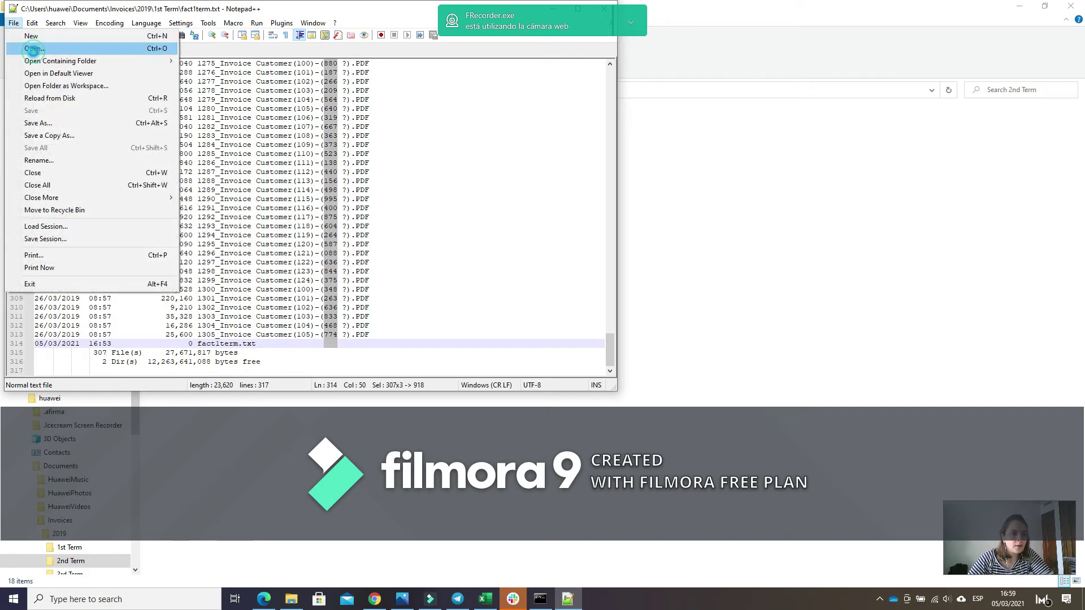
pyautogui.click(35, 49)
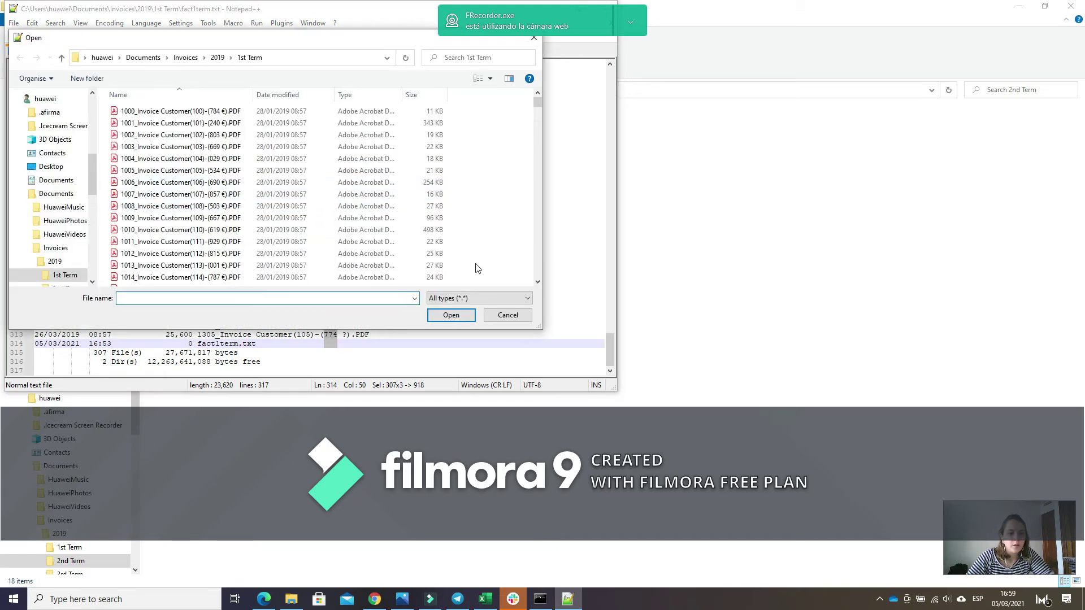
pyautogui.moveTo(539, 284); pyautogui.dragTo(540, 283)
pyautogui.click(536, 136)
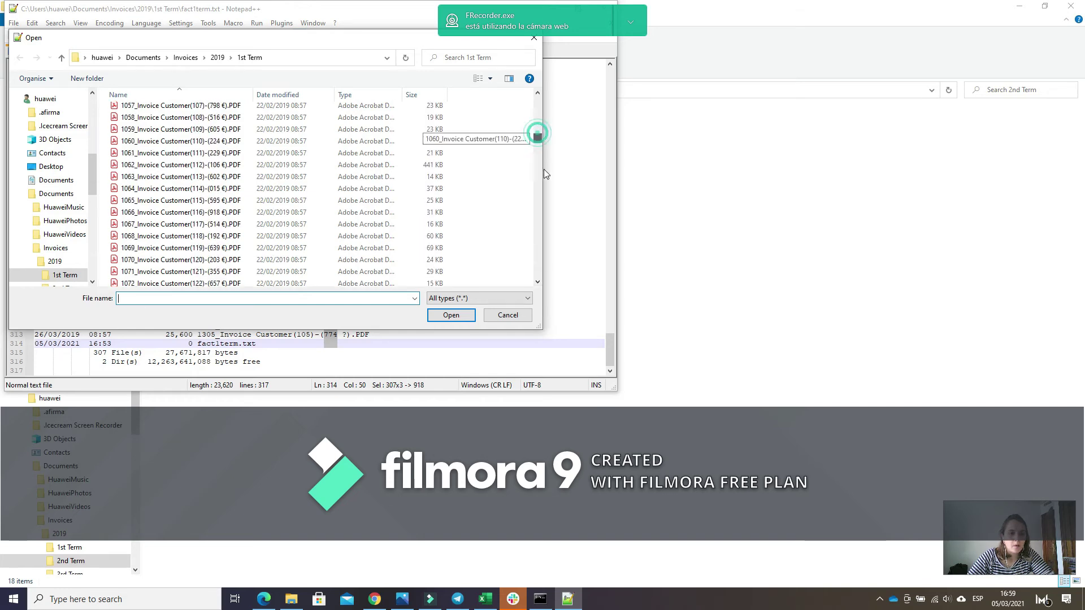
pyautogui.click(261, 96)
pyautogui.click(196, 113)
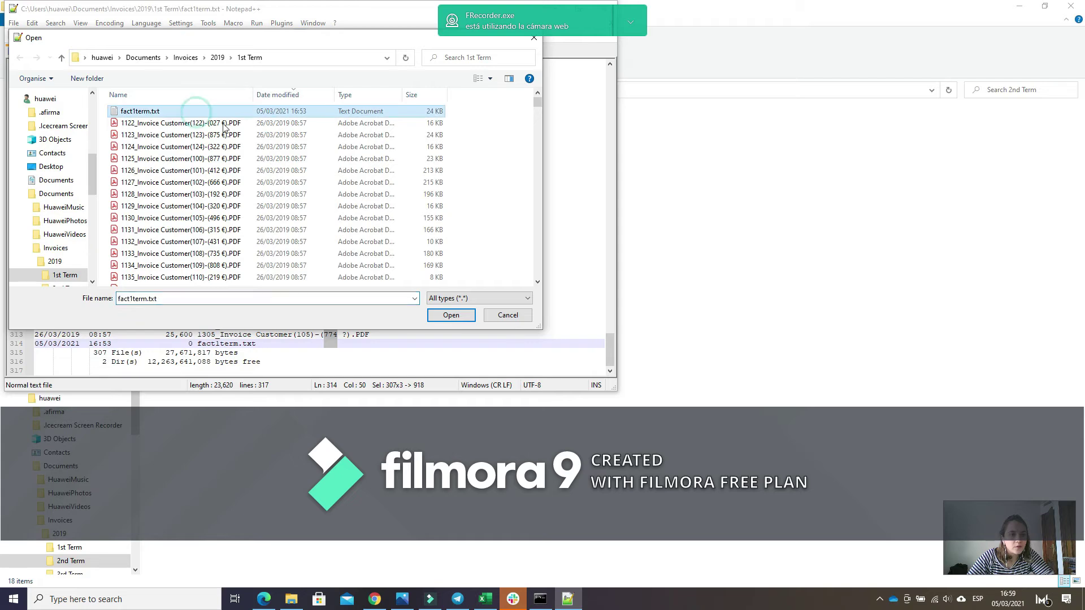
pyautogui.click(454, 315)
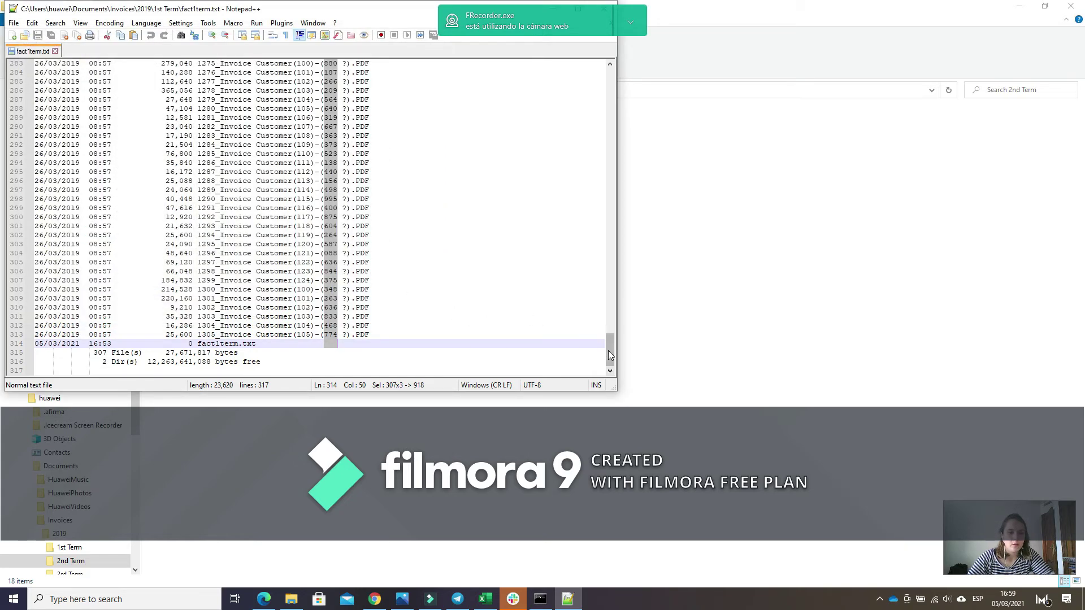
# Open fact2.txt from the 2nd Term folder, sorting the files by date modified.
pyautogui.moveTo(608, 350); pyautogui.dragTo(592, 52)
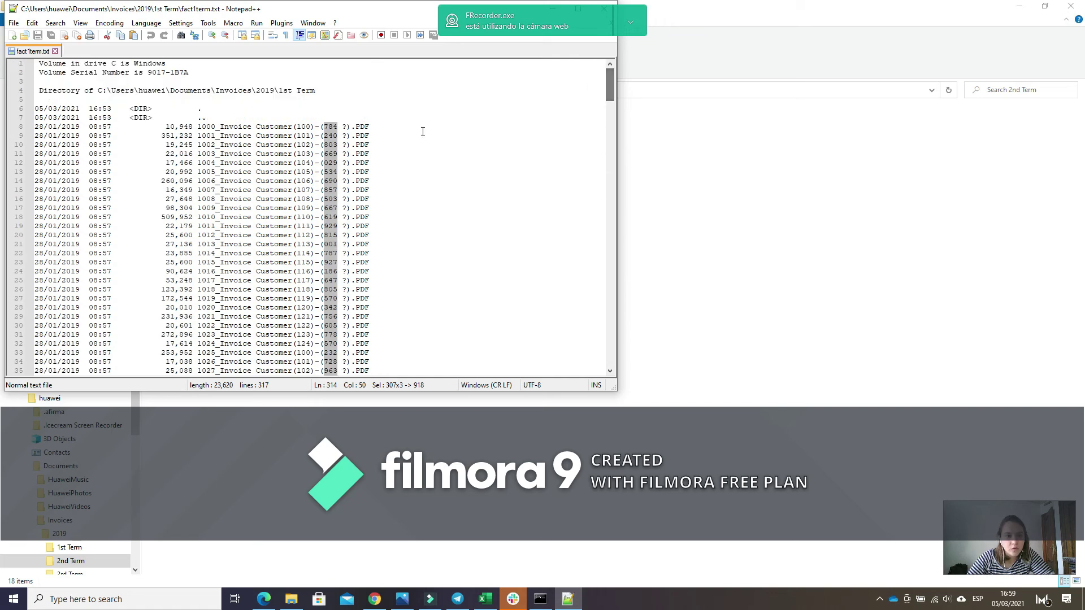
pyautogui.click(14, 22)
pyautogui.click(52, 51)
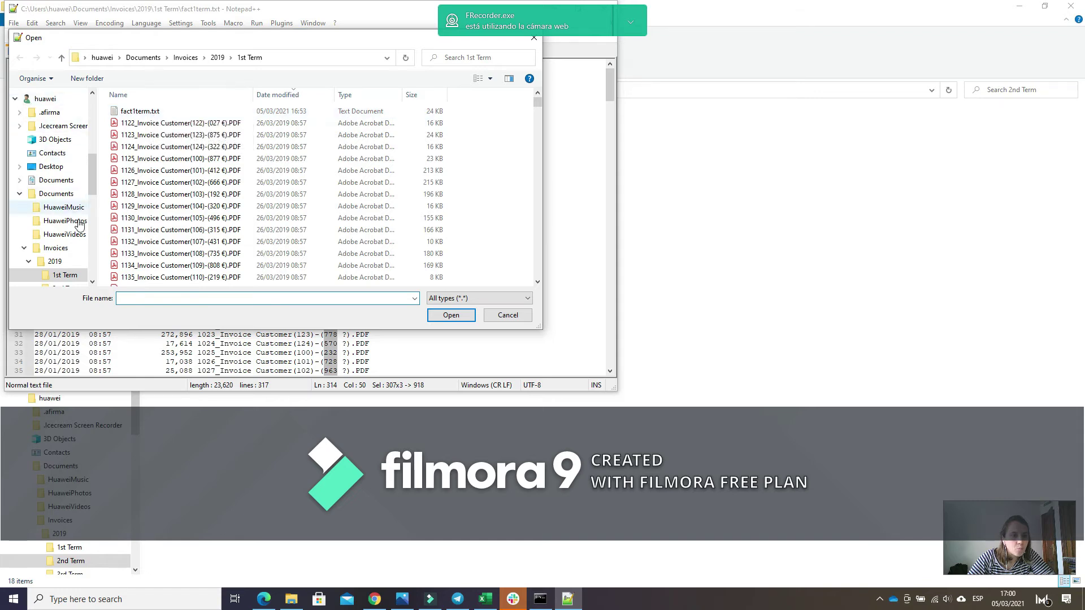
pyautogui.scroll(-5, 95, 281)
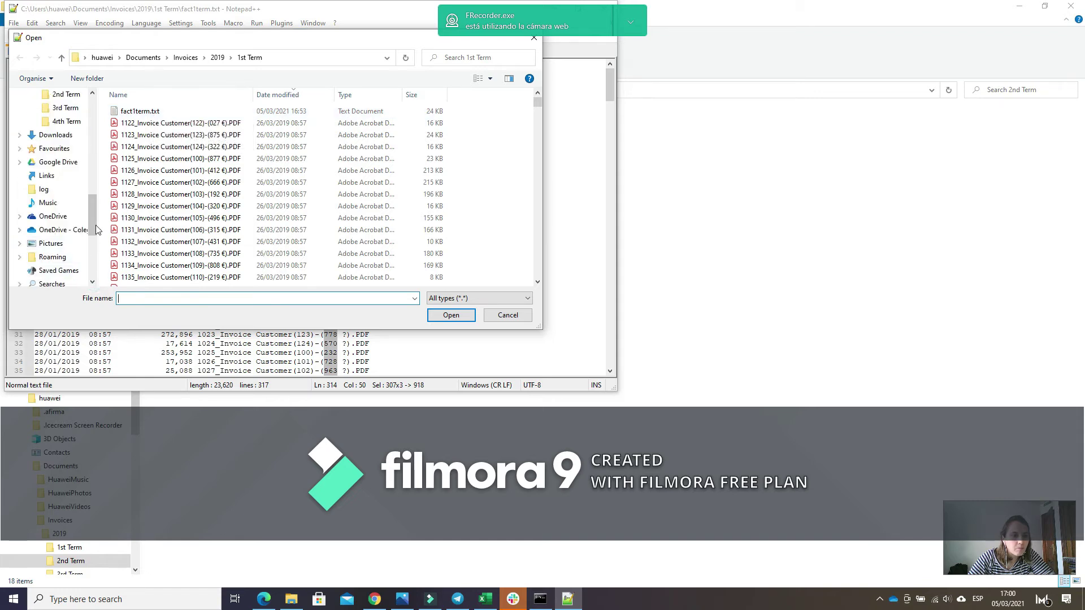
pyautogui.click(70, 94)
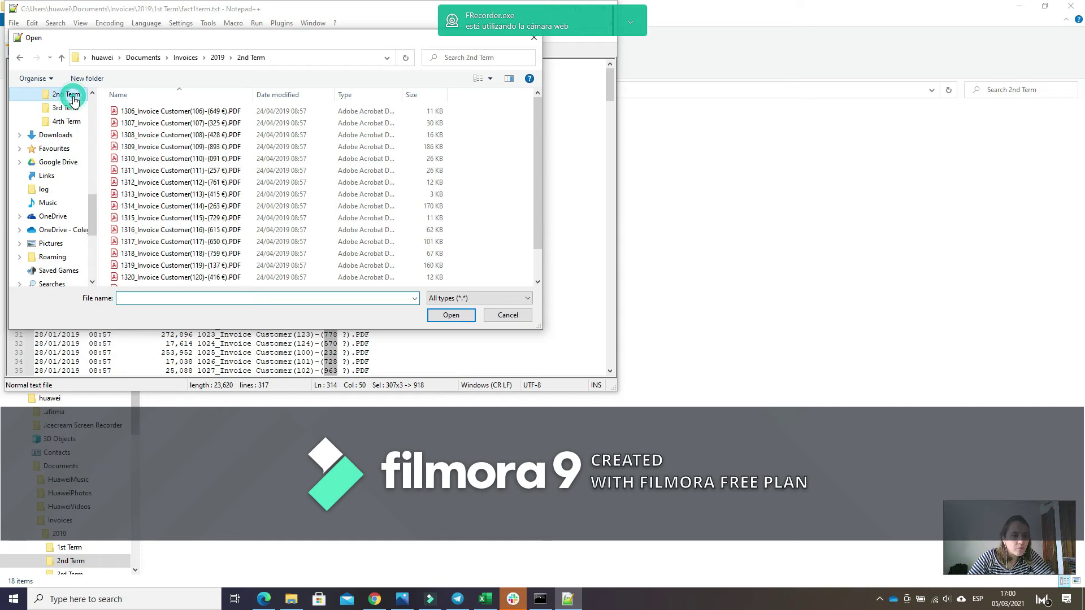
pyautogui.click(274, 94)
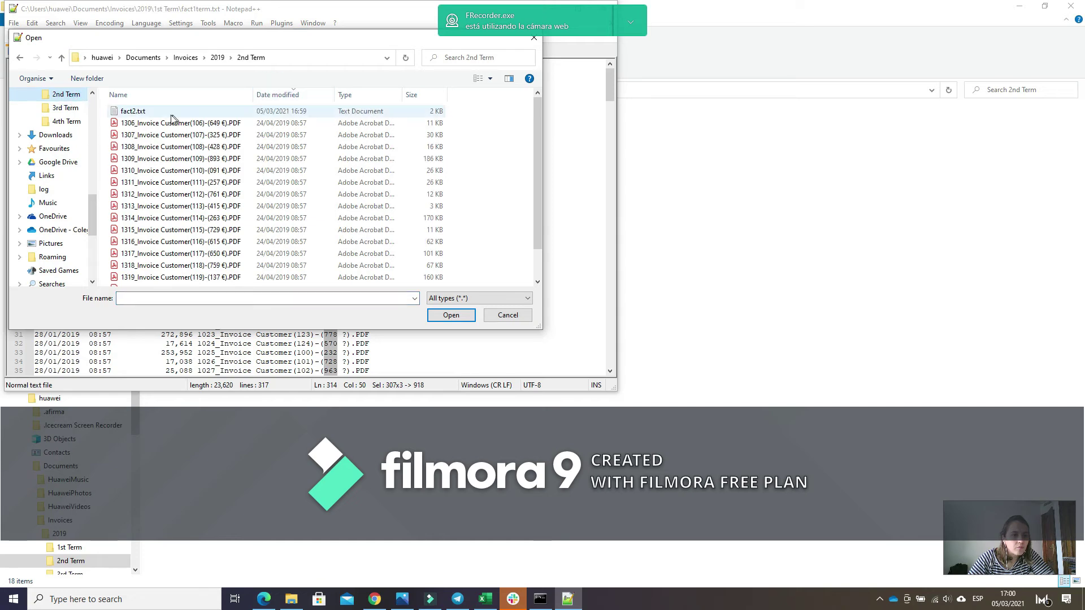
pyautogui.click(169, 113)
pyautogui.click(451, 315)
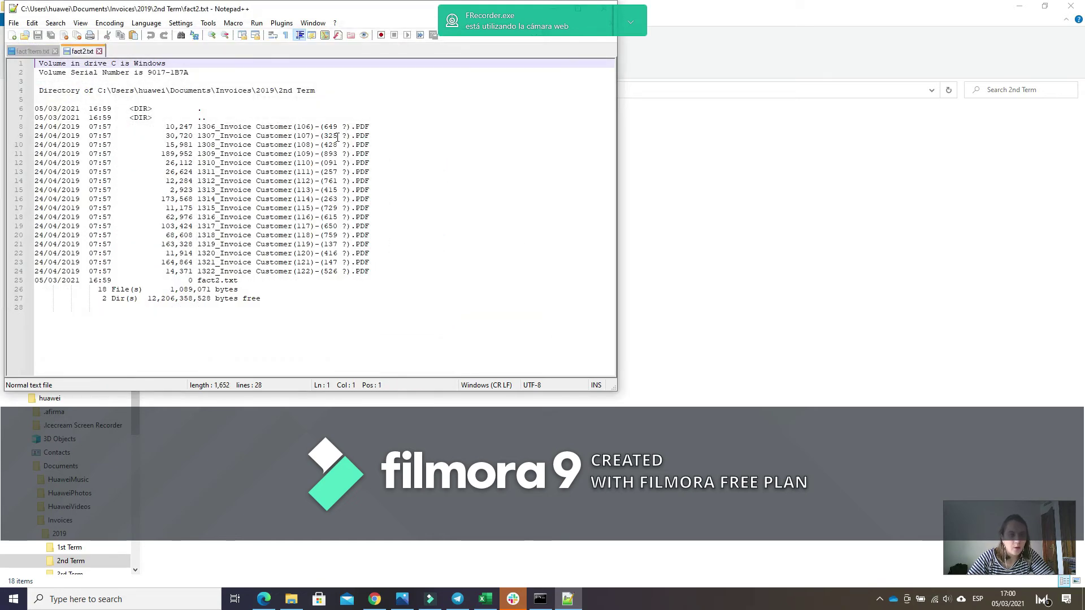
# Copy the column of invoice amounts from fact2.txt and paste it into Excel under the 2nd Term heading from C4.
pyautogui.moveTo(323, 124); pyautogui.dragTo(336, 273)
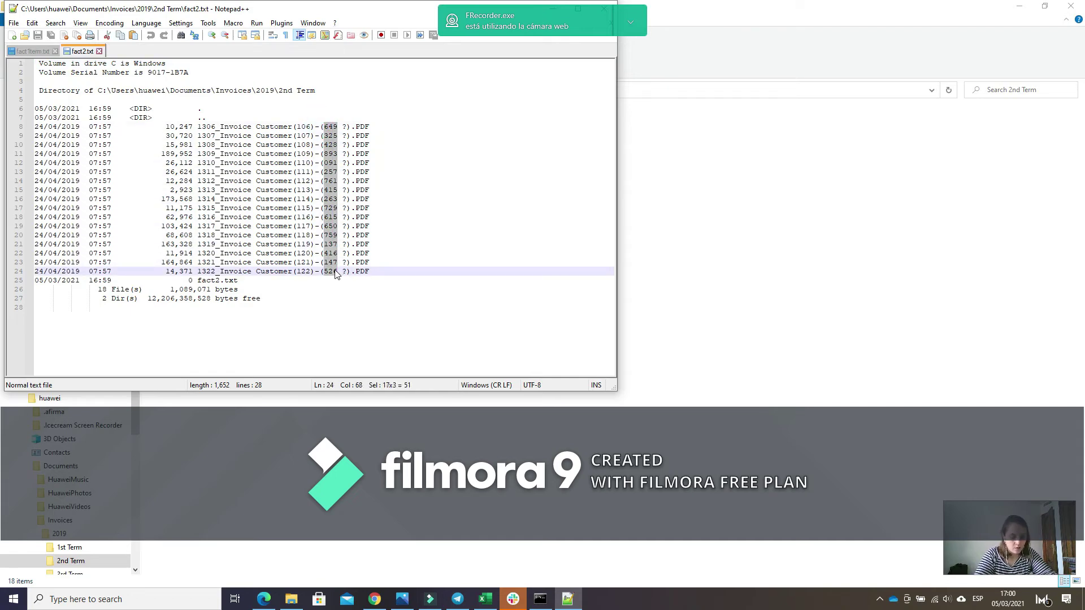
pyautogui.click(485, 599)
pyautogui.click(192, 190)
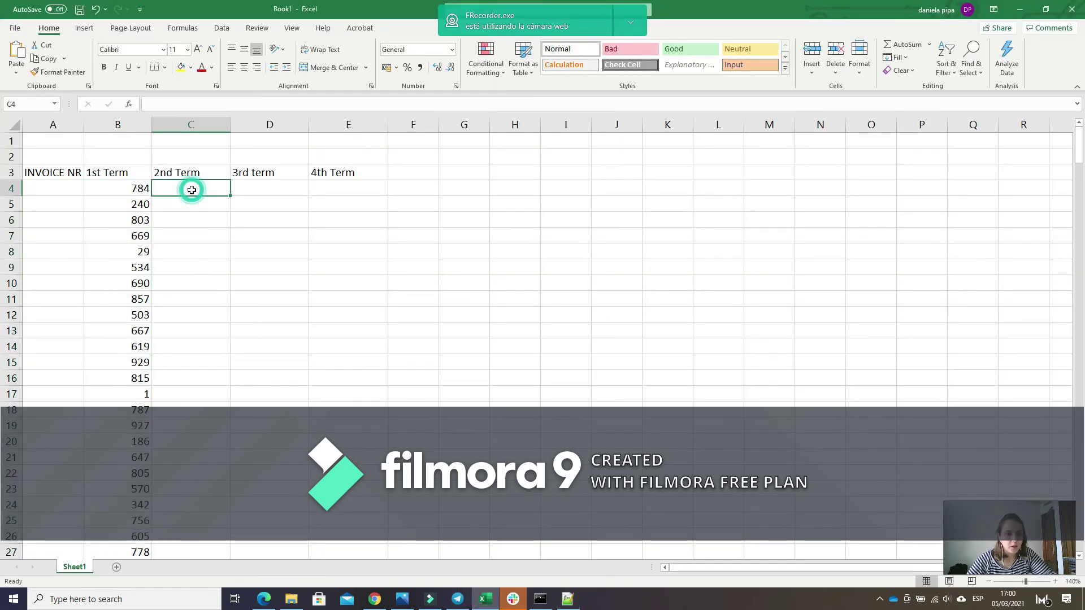
pyautogui.hotkey('ctrl', 'v')
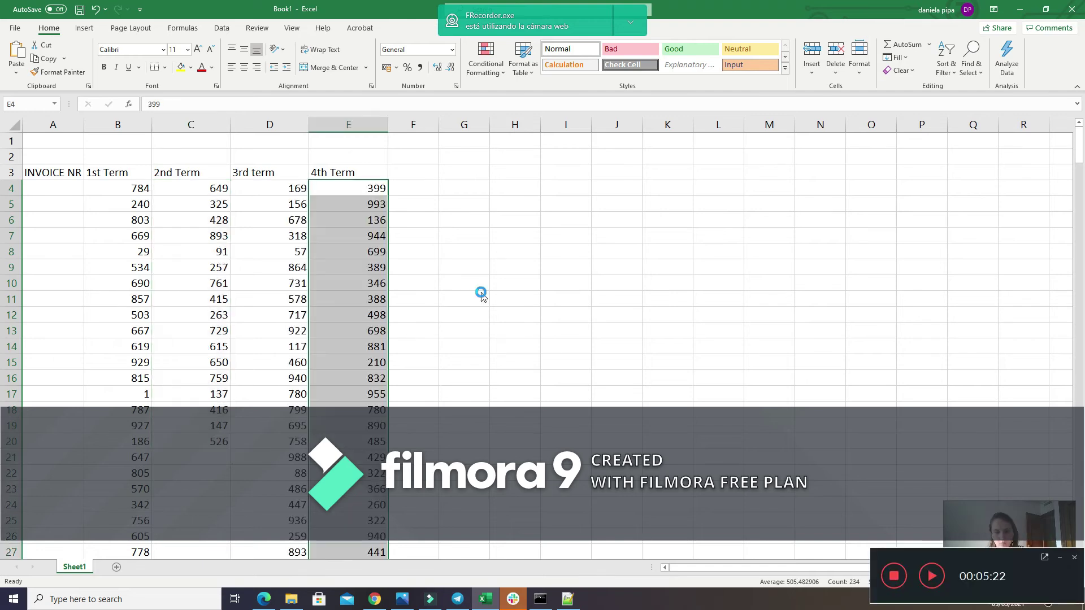
pyautogui.press('F7')
pyautogui.click(620, 285)
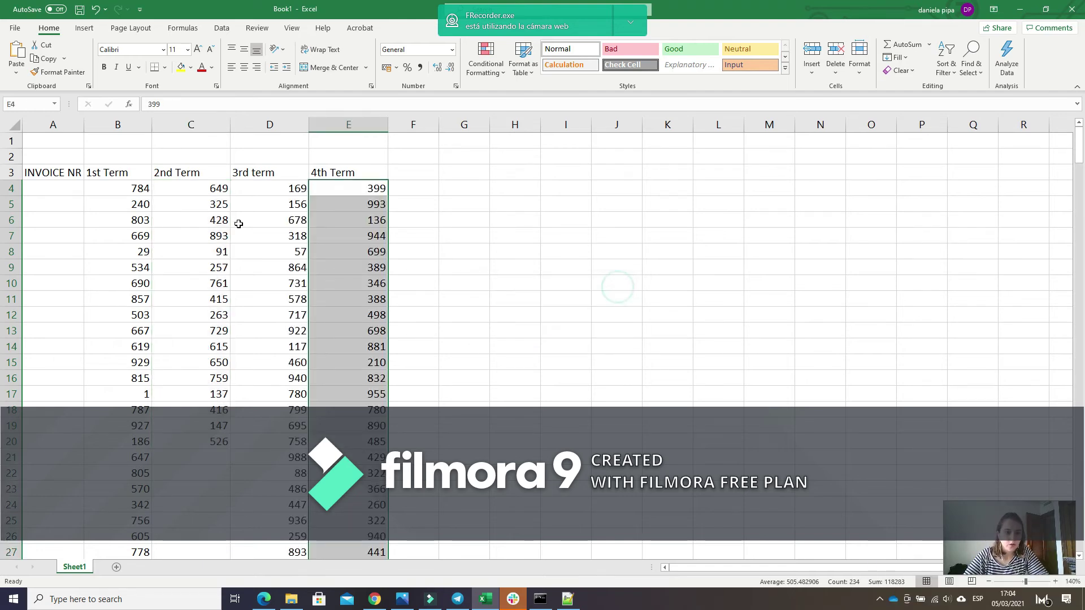
pyautogui.scroll(-2, 405, 327)
pyautogui.scroll(2, 414, 336)
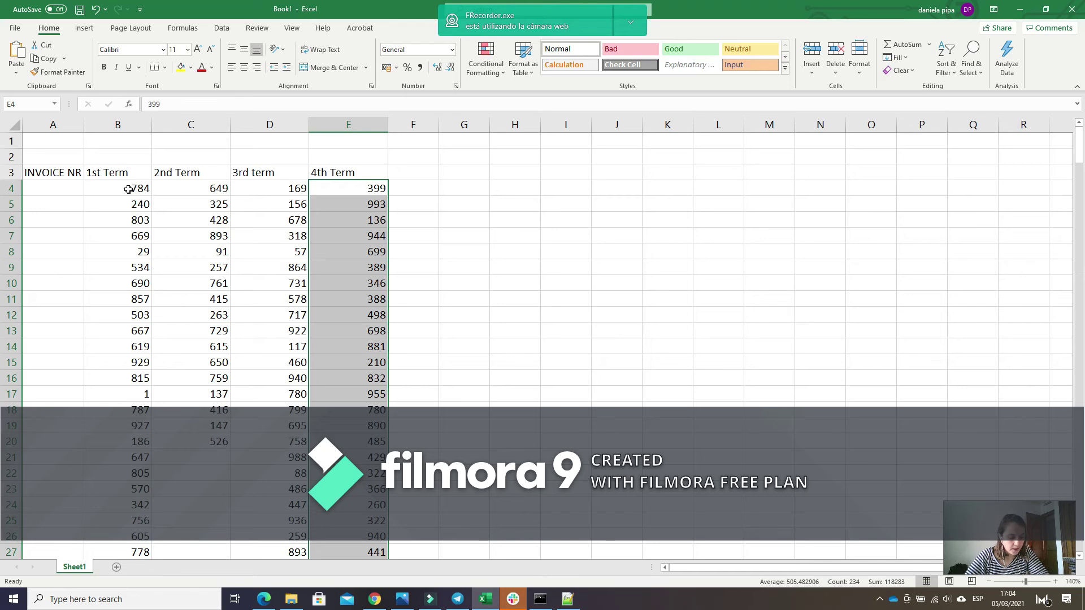
# Apply the euro accounting format to the 1st Term invoice amounts in B4:B309.
pyautogui.moveTo(129, 190); pyautogui.dragTo(137, 238)
pyautogui.moveTo(130, 306); pyautogui.dragTo(143, 567)
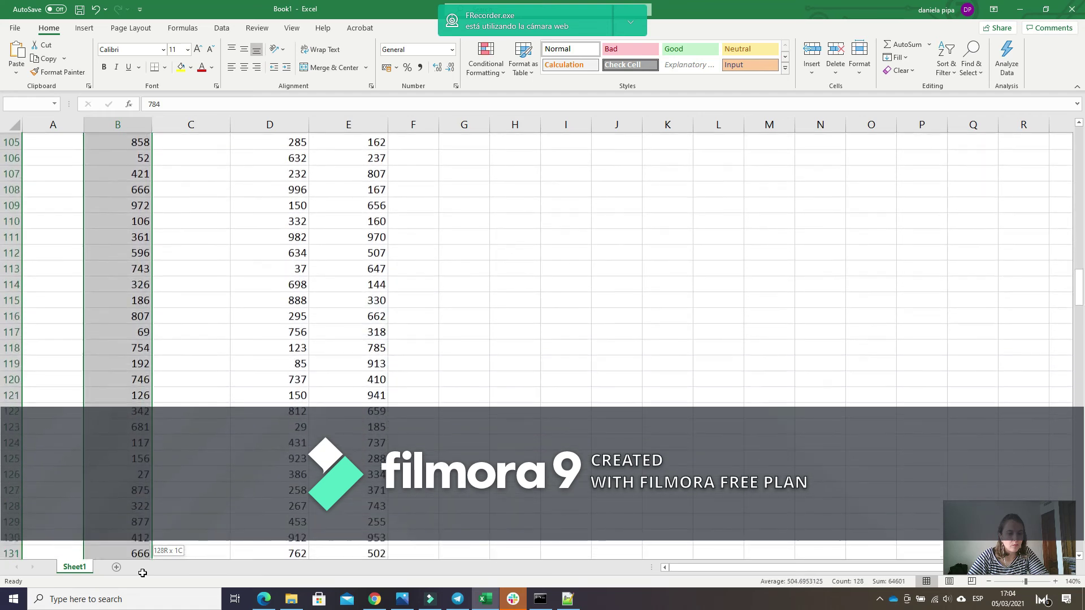
pyautogui.moveTo(142, 572); pyautogui.dragTo(143, 597)
pyautogui.press('F7')
pyautogui.click(619, 287)
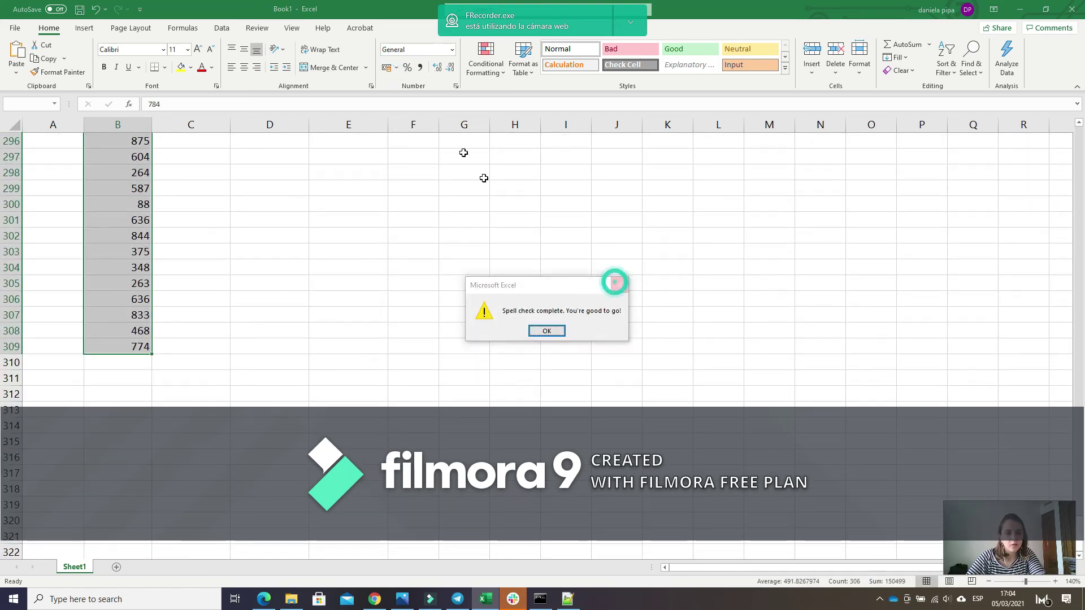
pyautogui.click(397, 68)
pyautogui.click(416, 99)
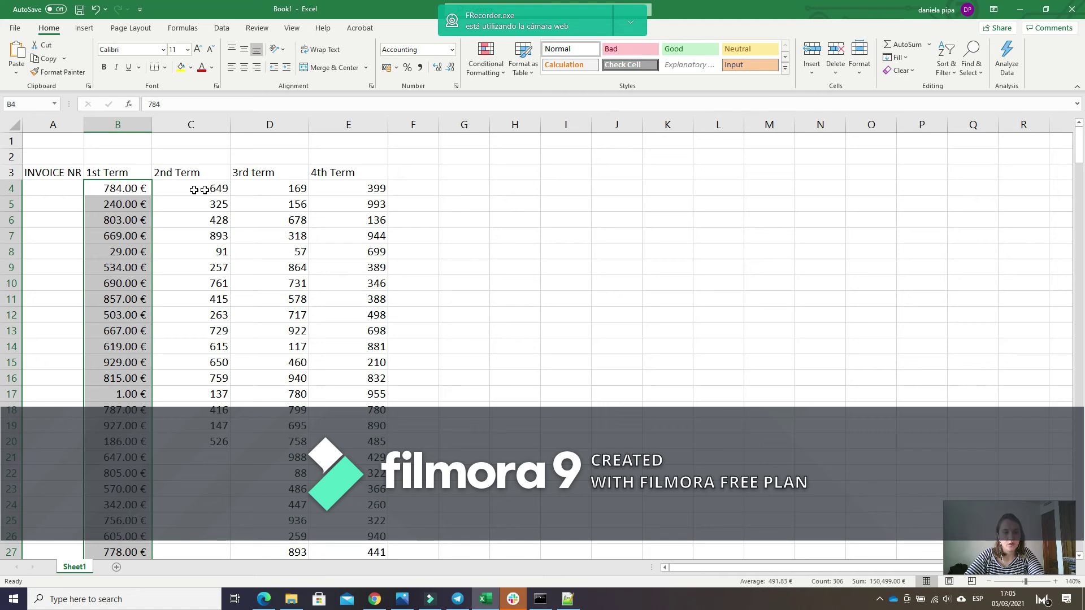
# Apply the euro accounting format to the 2nd, 3rd and 4th Term invoice amounts.
pyautogui.click(204, 188)
pyautogui.moveTo(216, 190); pyautogui.dragTo(219, 441)
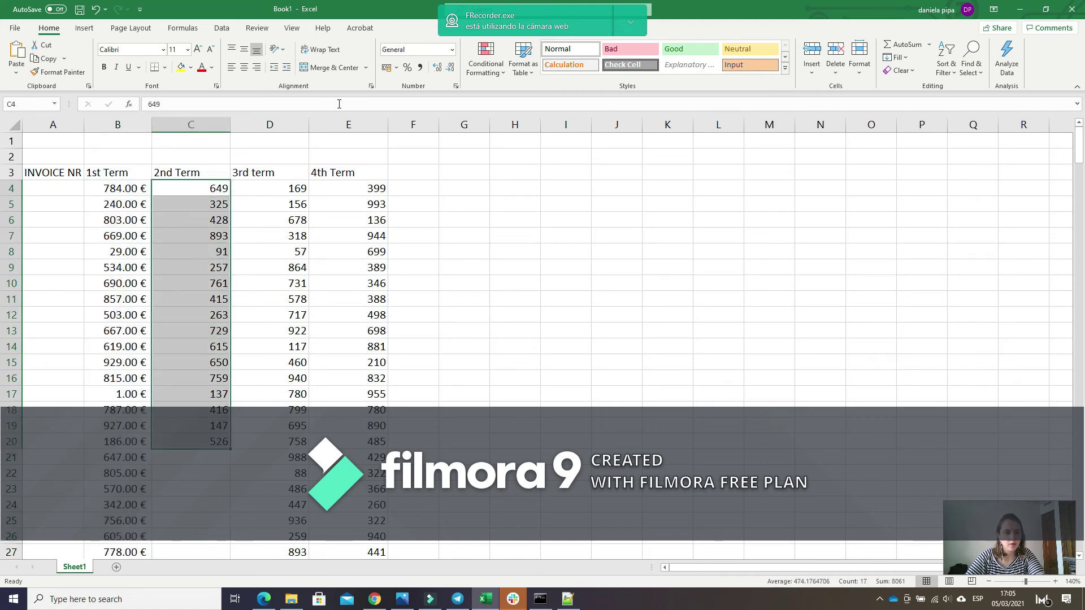
pyautogui.click(396, 67)
pyautogui.click(406, 99)
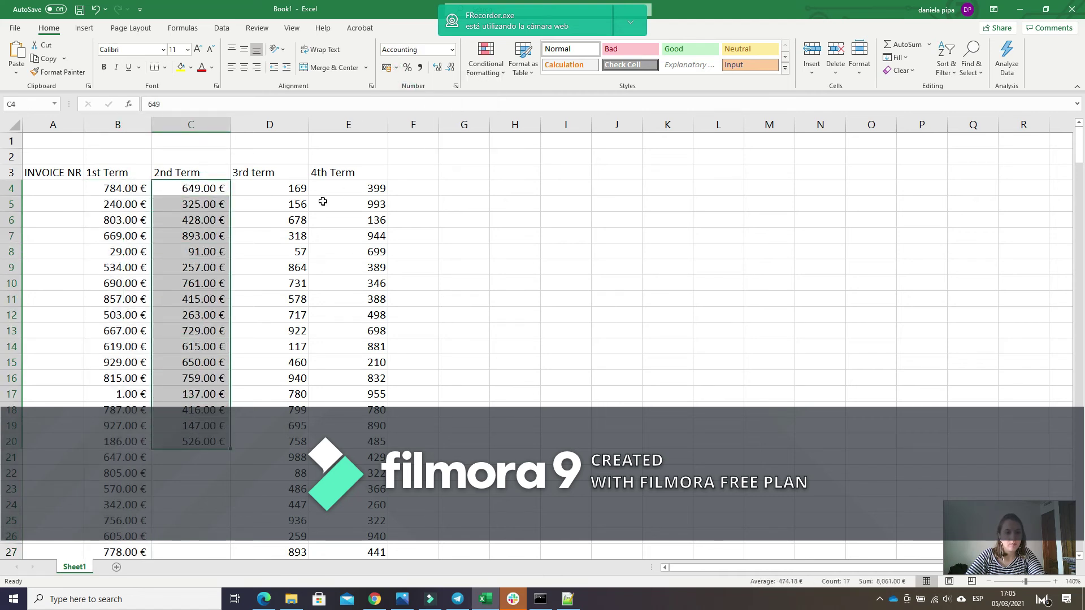
pyautogui.moveTo(285, 188); pyautogui.dragTo(362, 552)
pyautogui.press('F7')
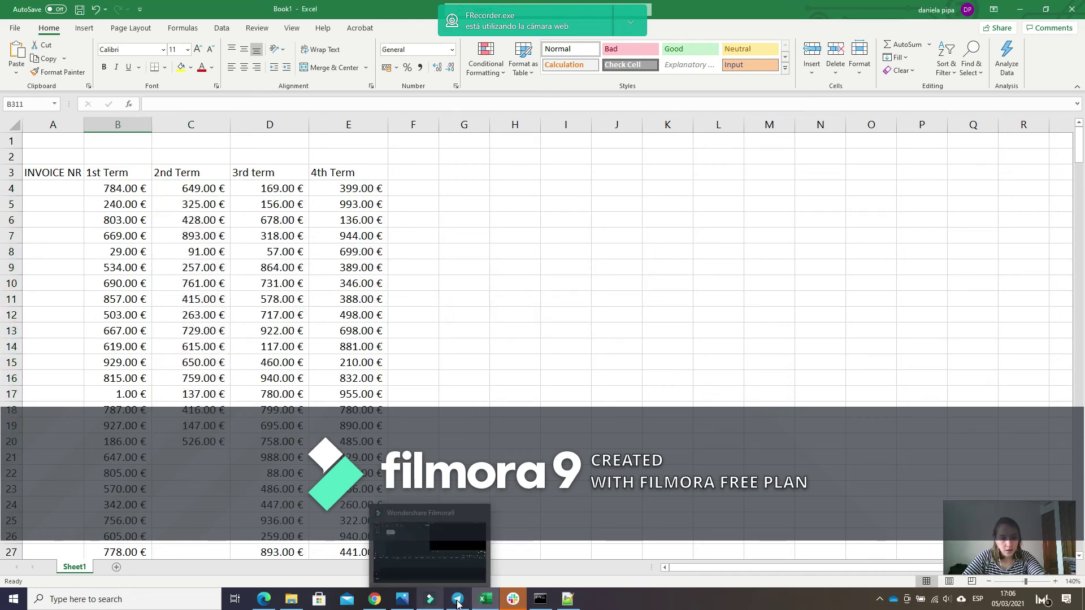
# Review the exercise statement in Photos and, back in Excel, total the 1st Term amounts in B311 with =SUM(B4:B309).
pyautogui.click(400, 600)
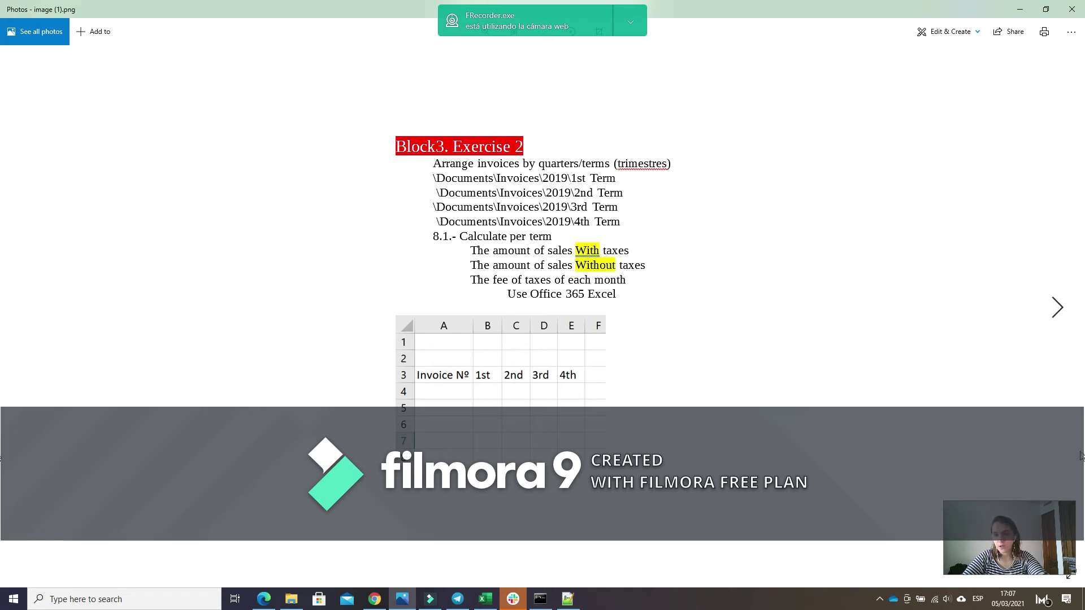
pyautogui.click(485, 599)
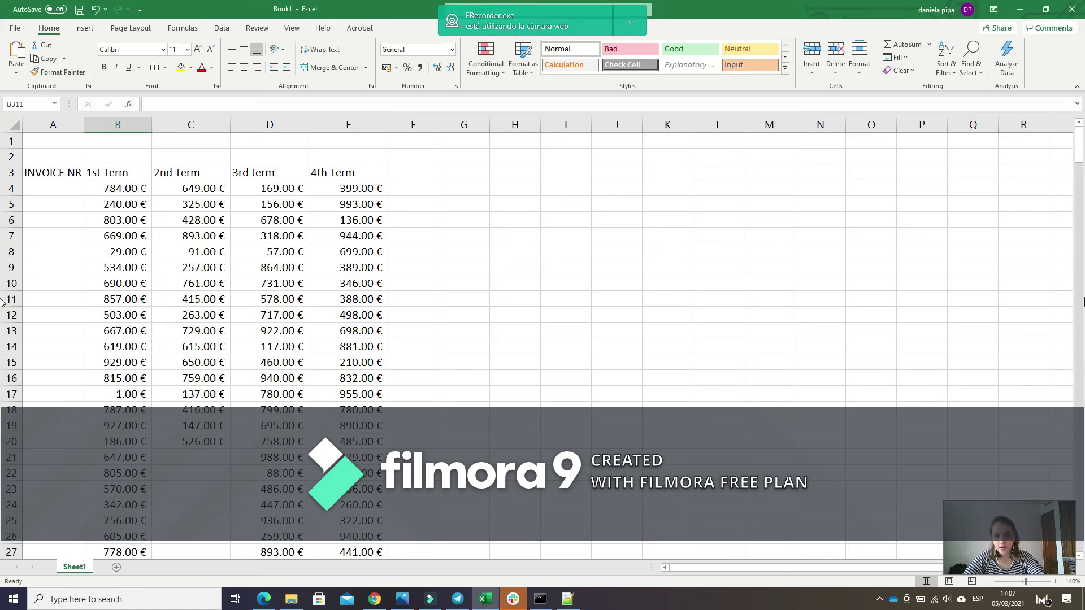
pyautogui.scroll(-20, 621, 505)
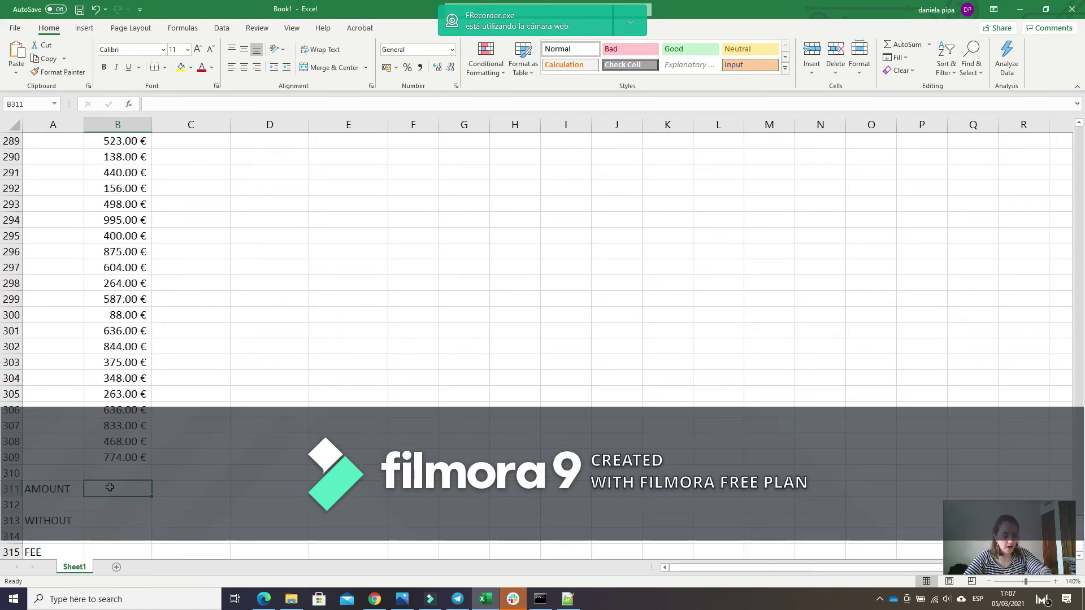
pyautogui.write('=SUM')
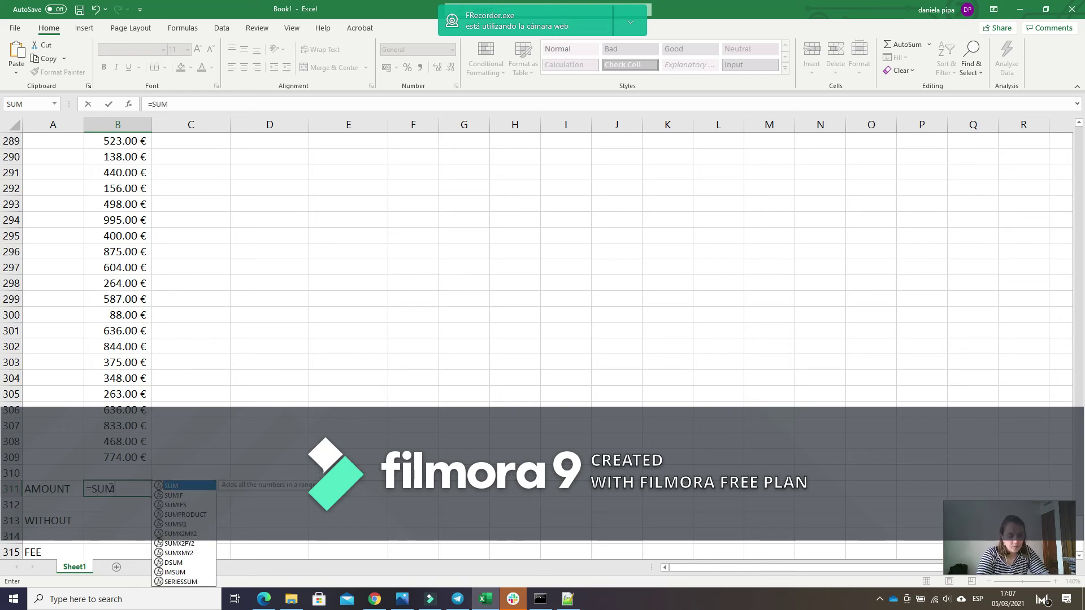
pyautogui.write('(')
pyautogui.moveTo(113, 467); pyautogui.dragTo(145, 385)
pyautogui.moveTo(110, 163); pyautogui.dragTo(120, 188)
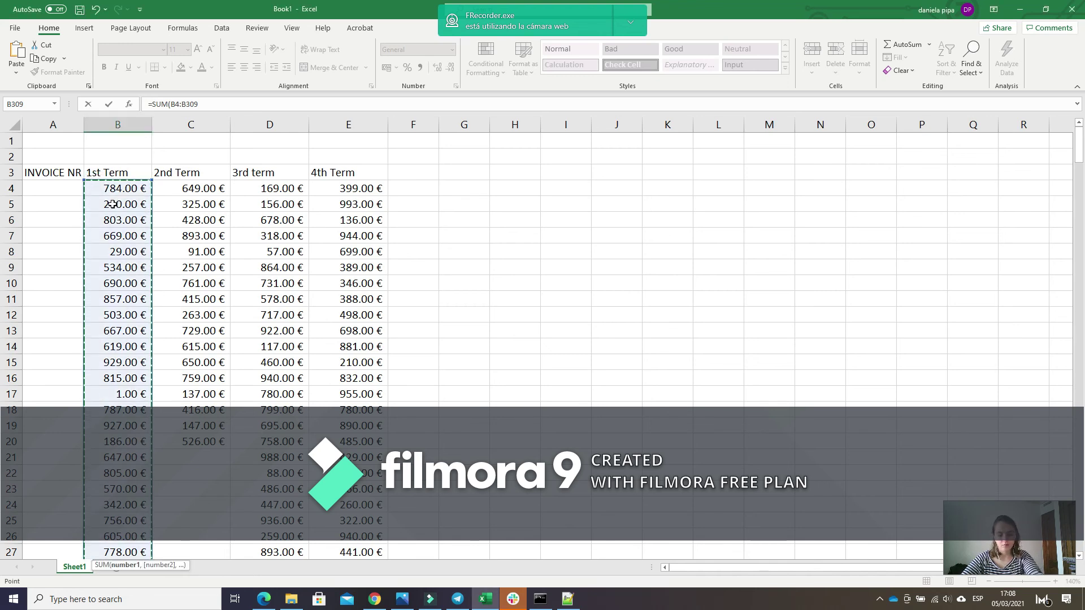
pyautogui.press('Return')
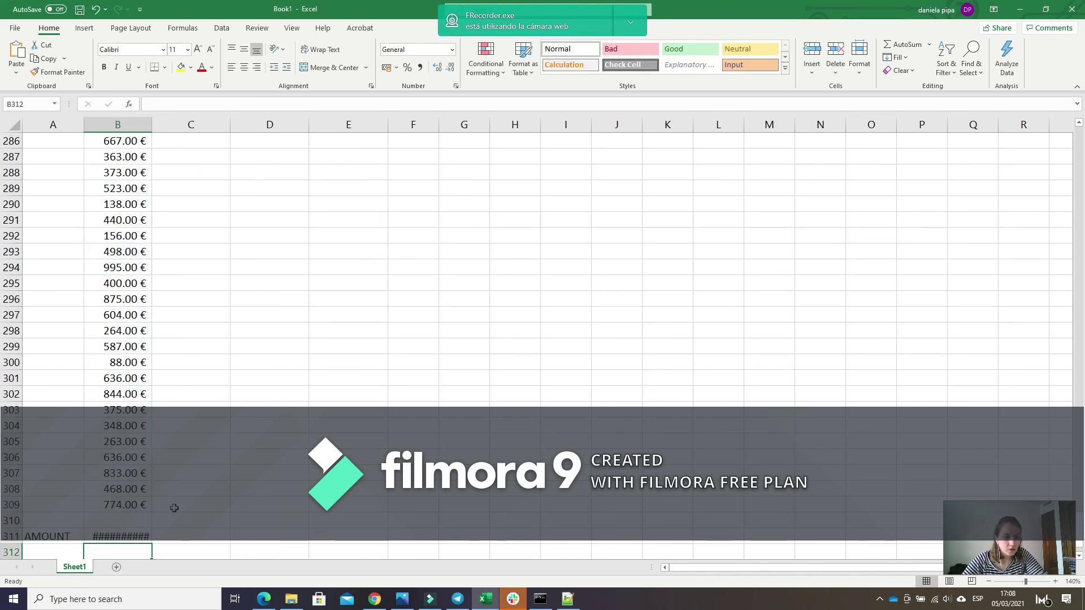
# Widen column B and calculate the 1st Term sales without taxes in B313 with =B311/1.21.
pyautogui.scroll(1, 121, 248)
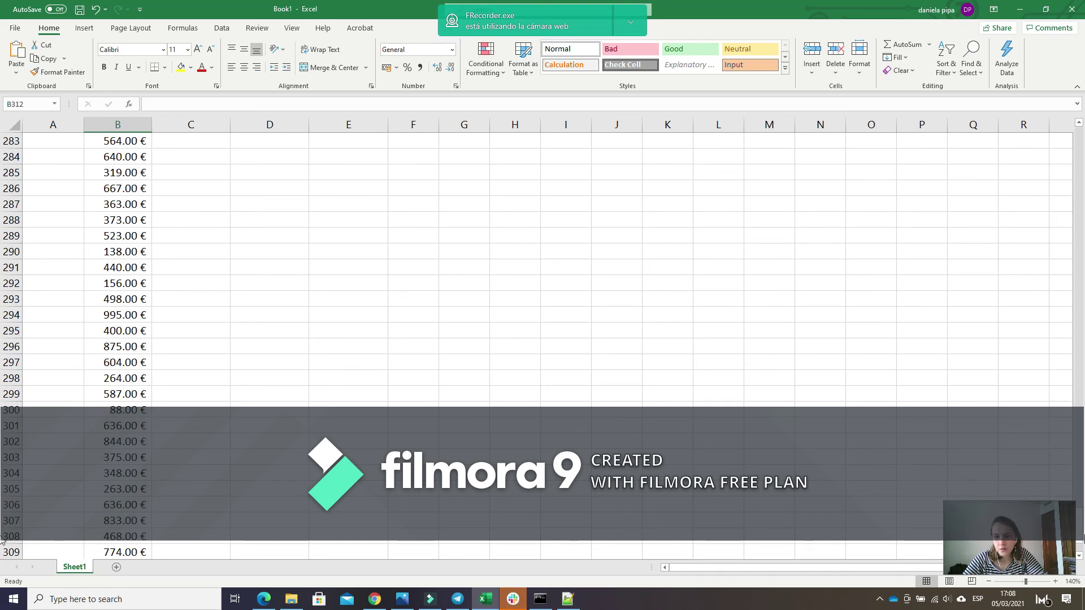
pyautogui.moveTo(1078, 531); pyautogui.dragTo(1079, 242)
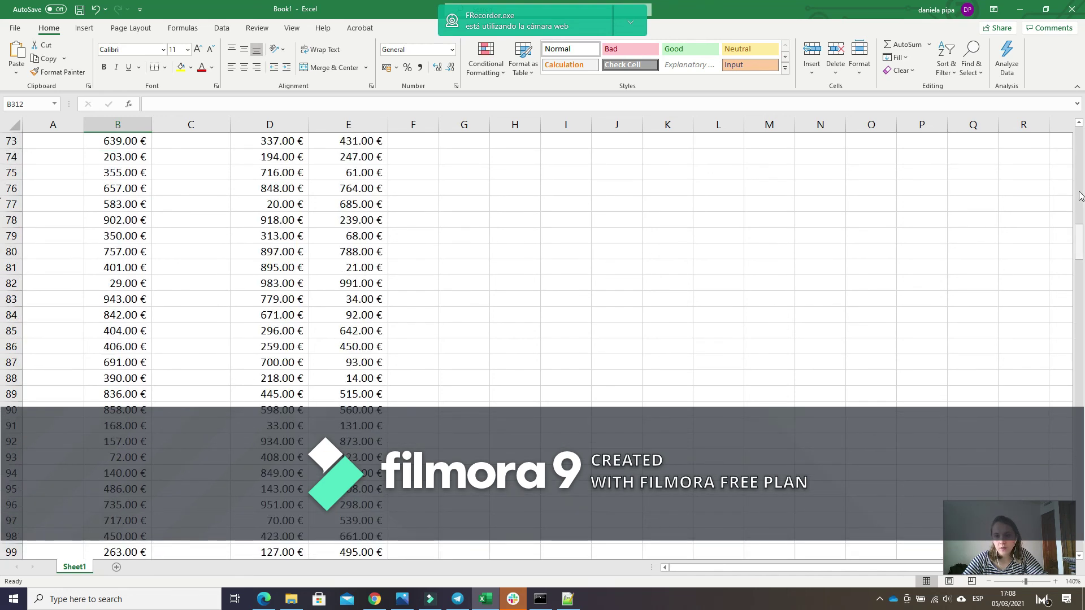
pyautogui.scroll(20, 1080, 146)
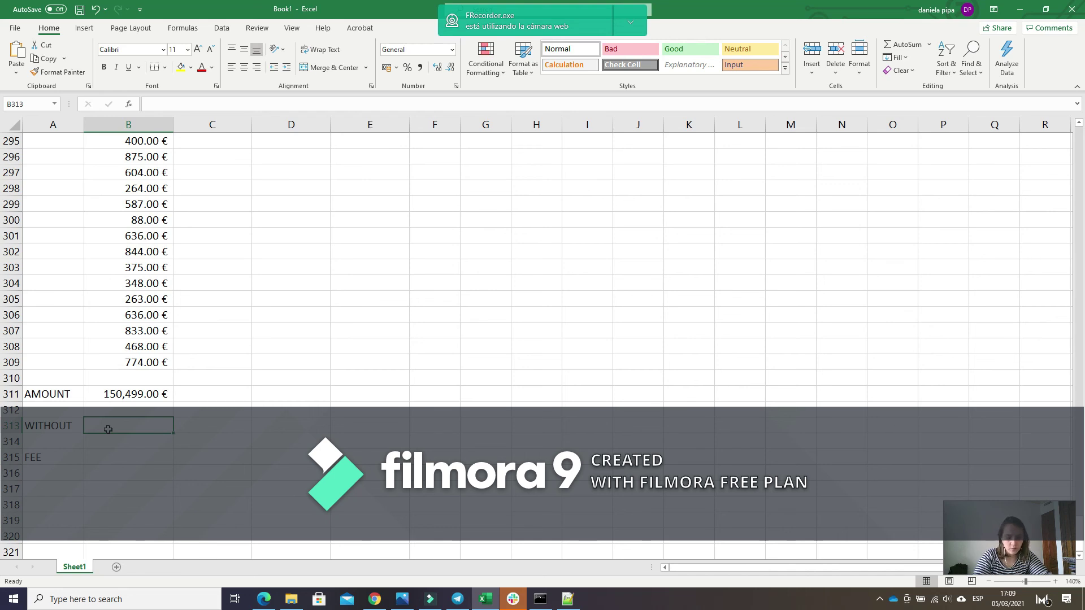
pyautogui.write('=')
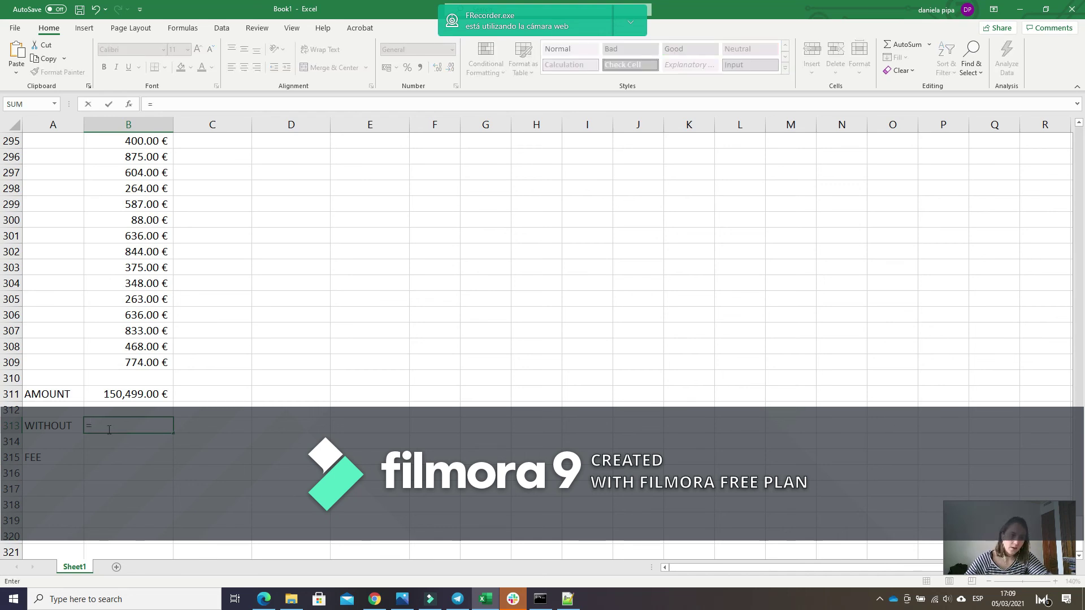
pyautogui.click(113, 397)
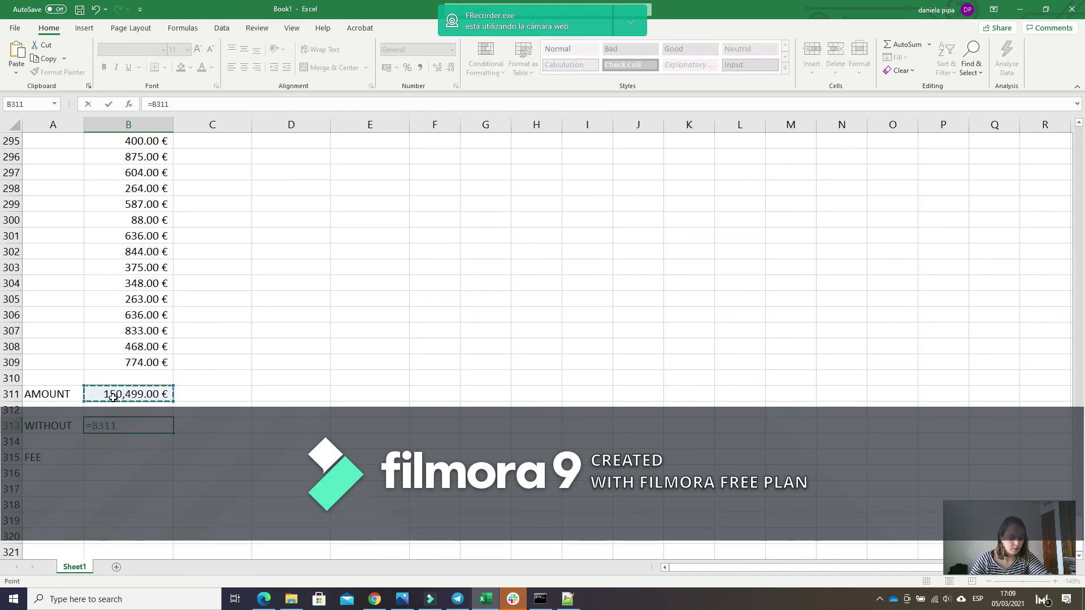
pyautogui.write('/1.21')
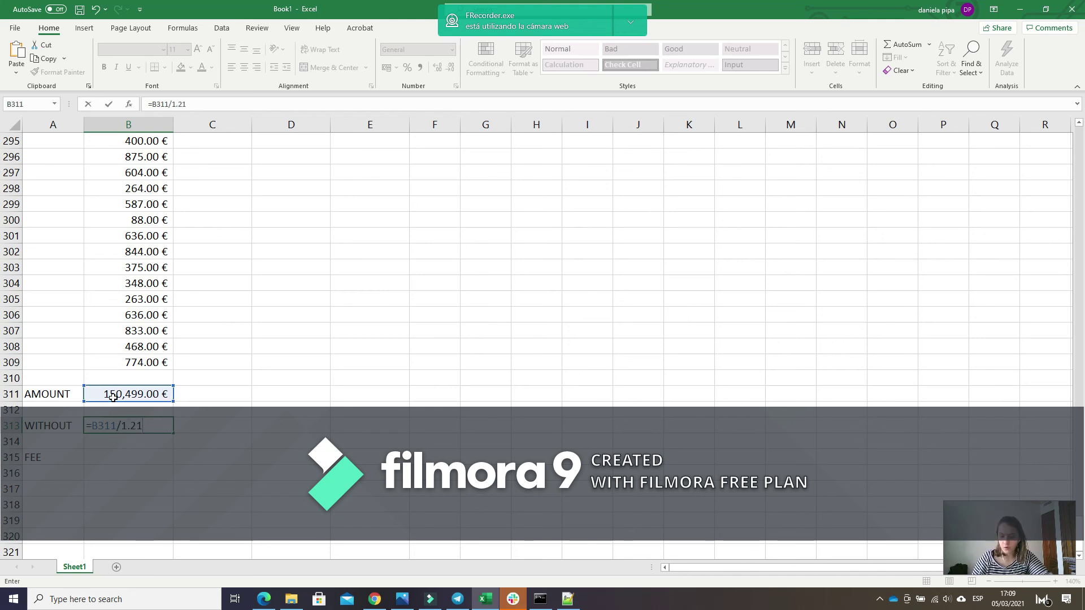
pyautogui.press('Return')
# Calculate the 1st Term tax fee in B315 with =B311-B313.
pyautogui.click(108, 460)
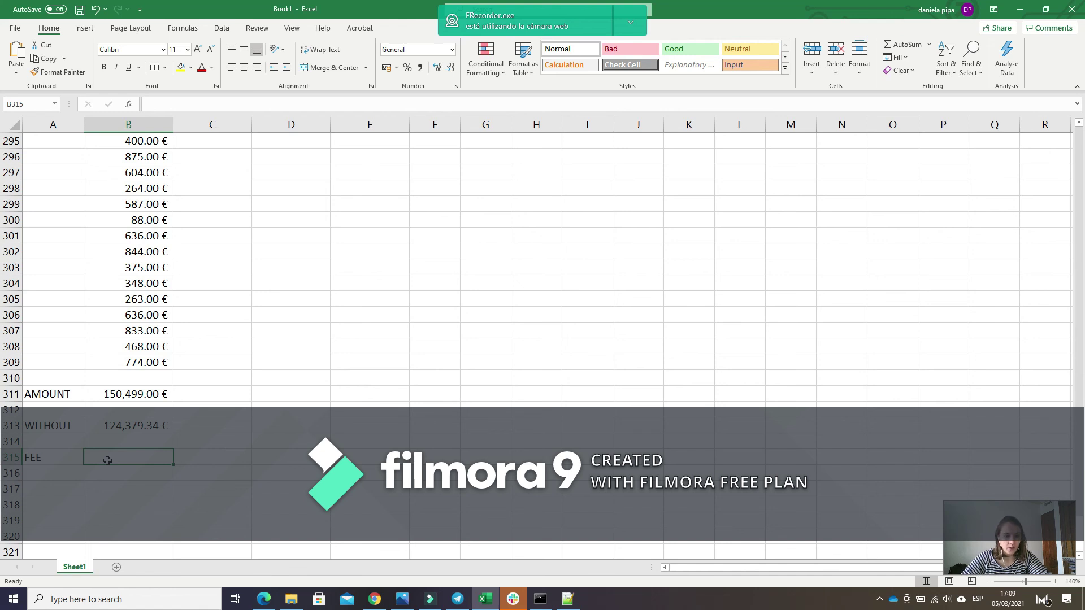
pyautogui.write('=')
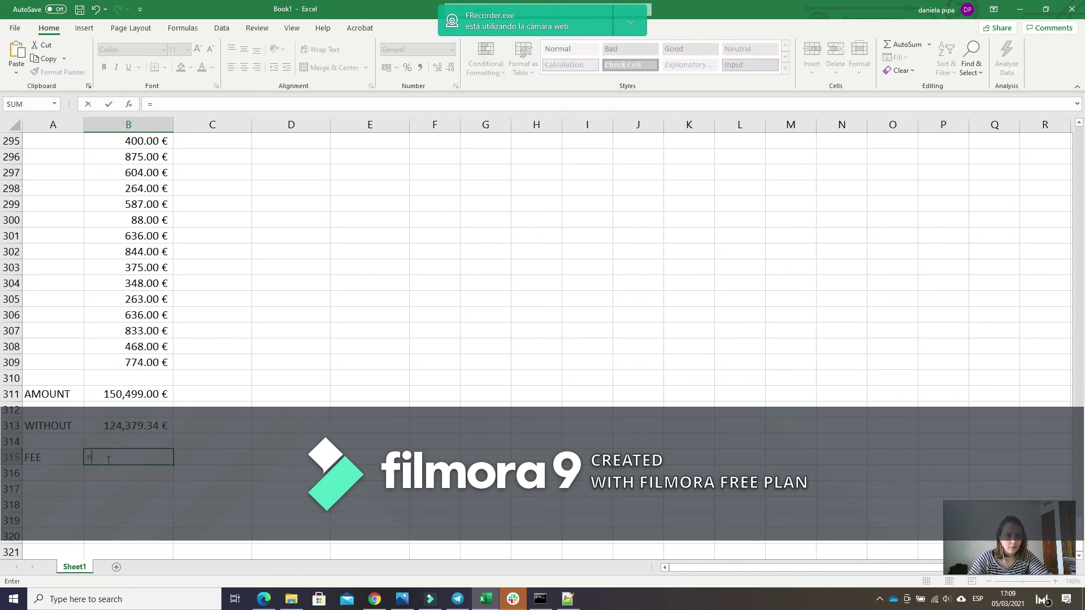
pyautogui.click(140, 394)
pyautogui.write('-')
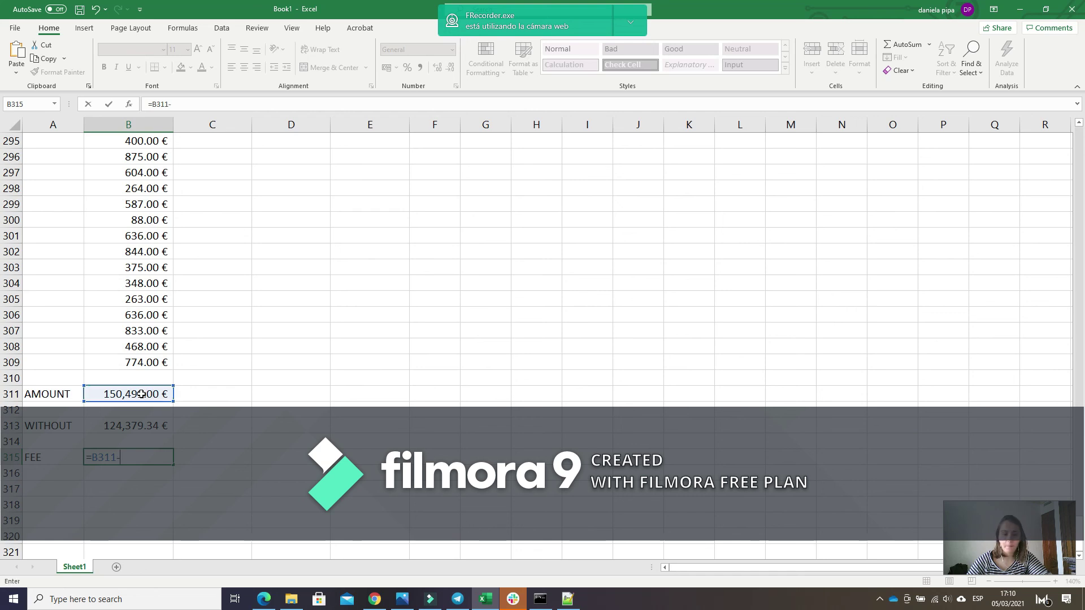
pyautogui.click(154, 427)
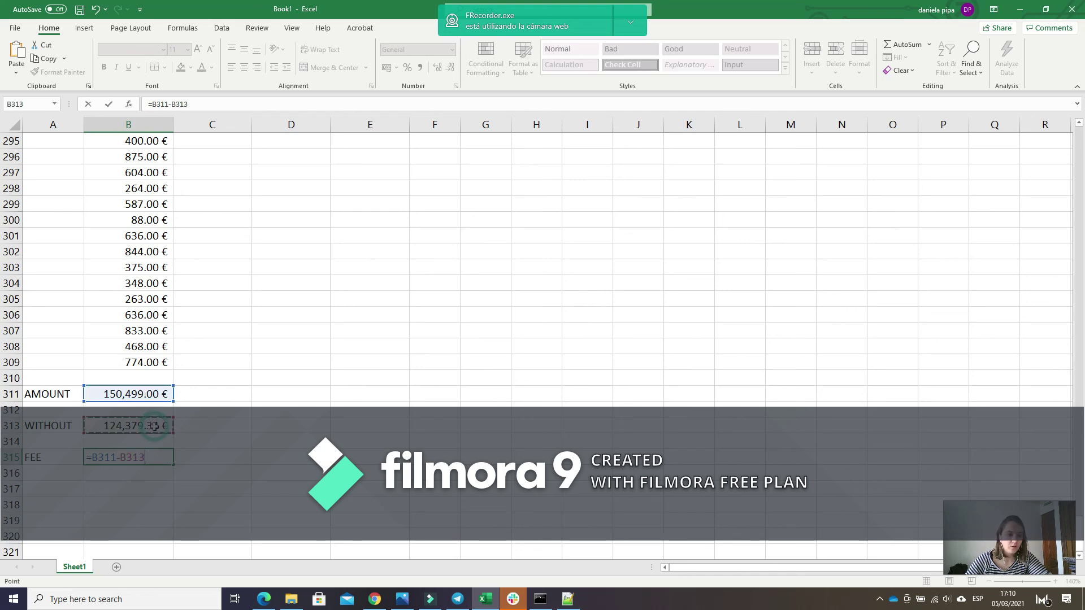
pyautogui.press('Return')
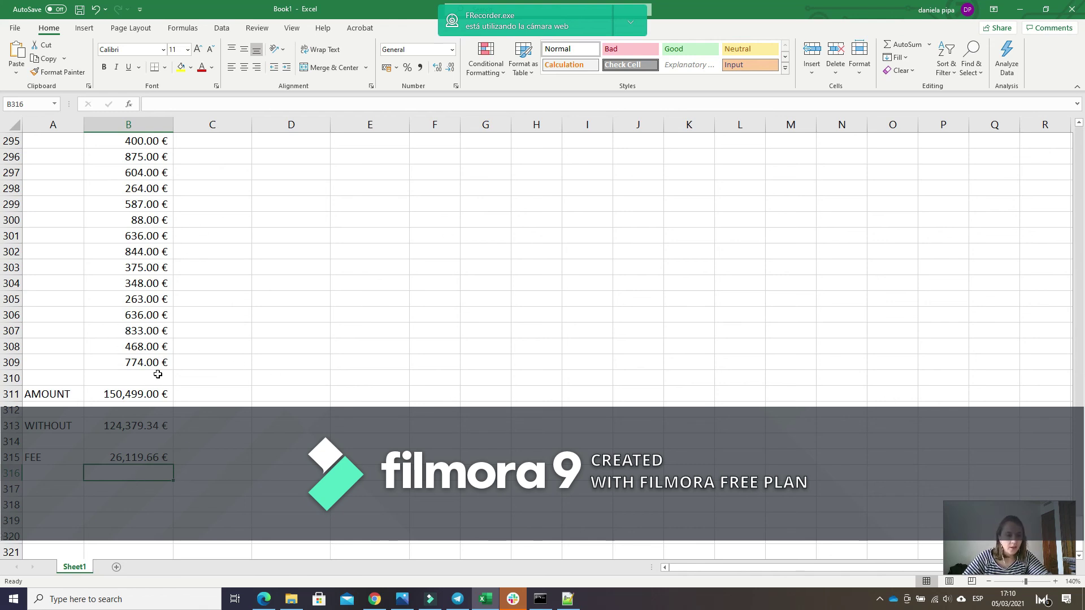
# Select the 2nd Term total cell C311, review the exercise statement in Photos and return to Excel.
pyautogui.click(198, 398)
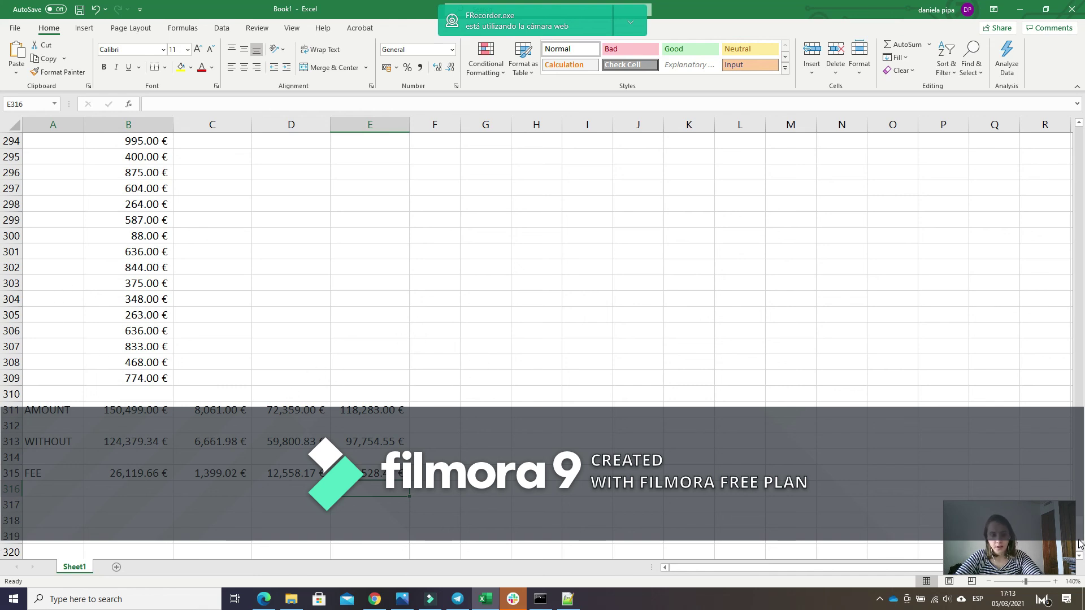
pyautogui.click(402, 599)
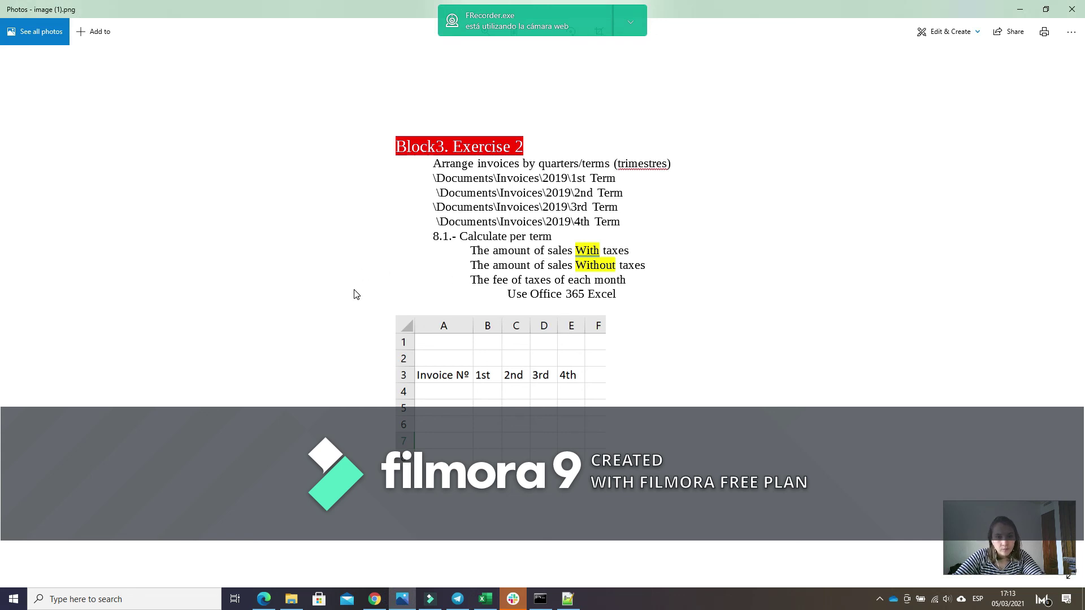
pyautogui.click(485, 598)
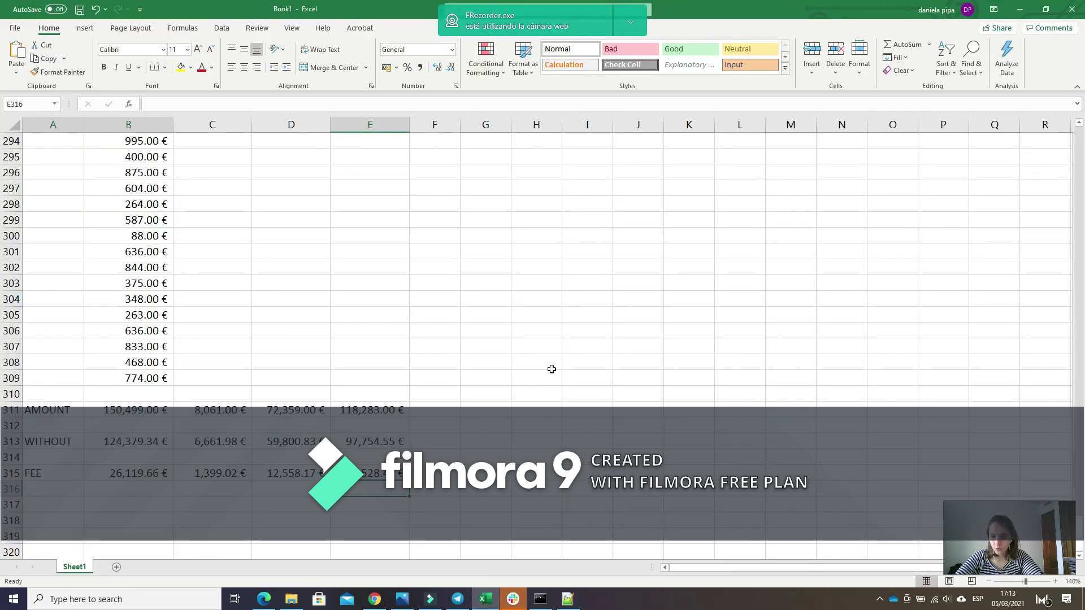